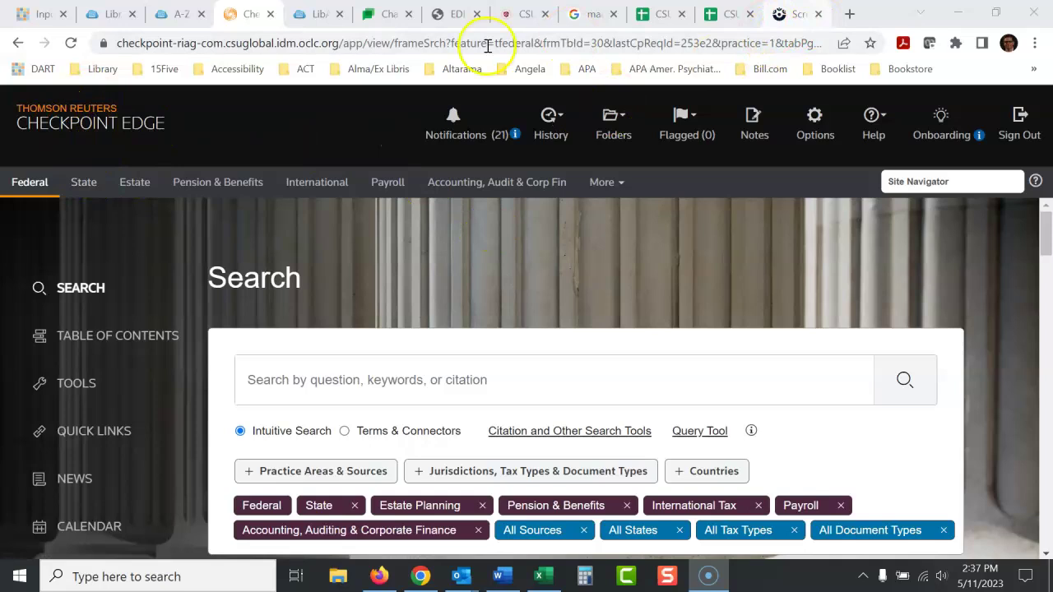
Switch to the LibGuides page and copy the text "Notice 2007-92" from its Notices list.
click(457, 14)
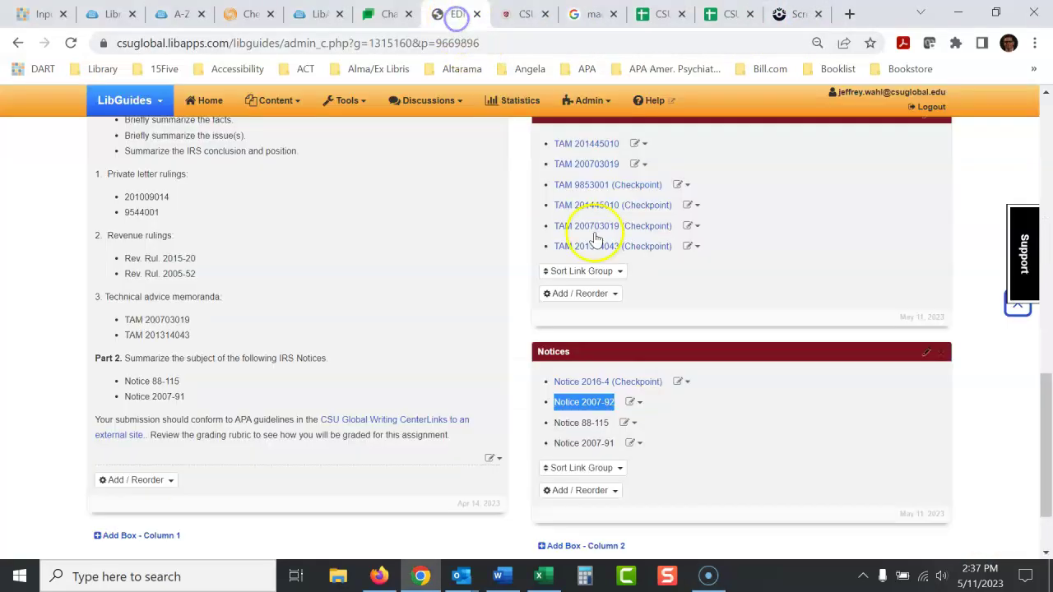
click(787, 438)
drag(554, 401, 619, 403)
key(ctrl+c)
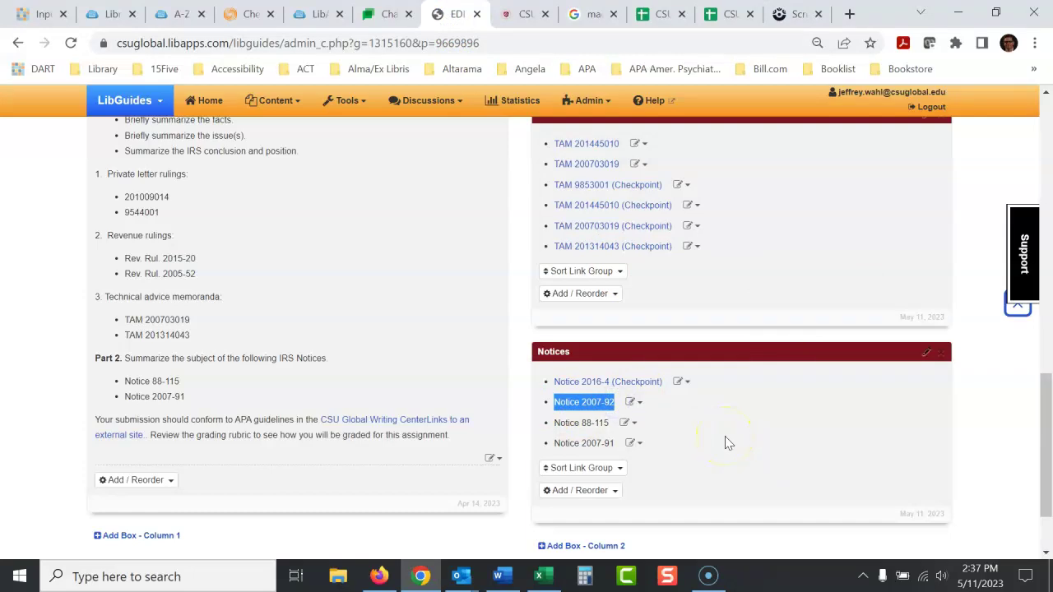
Switch to Checkpoint Edge and run an Intuitive Search for "Notice 2007-92".
click(247, 16)
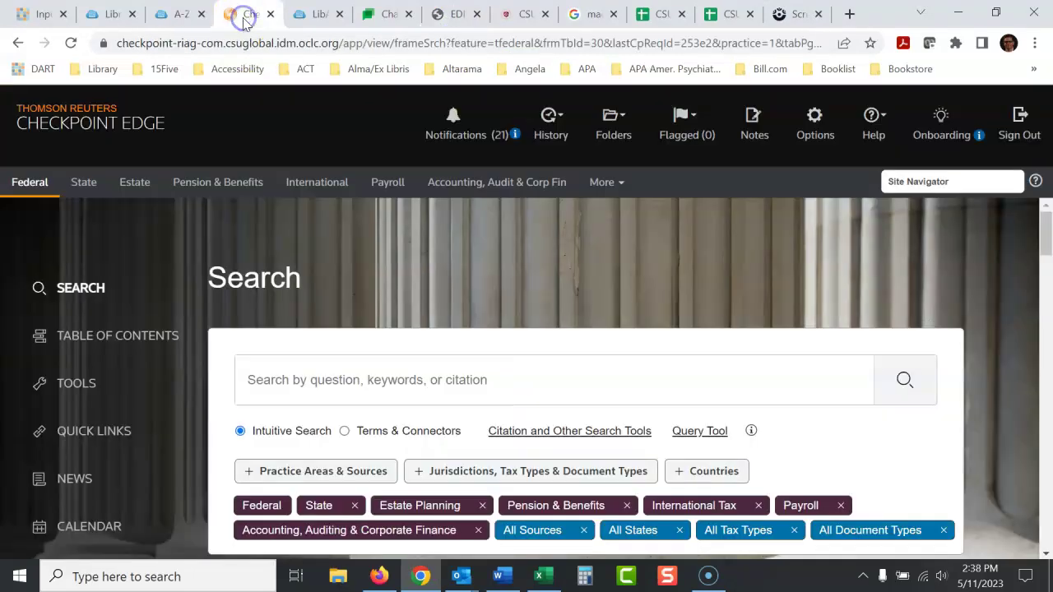
click(411, 382)
key(ctrl+v)
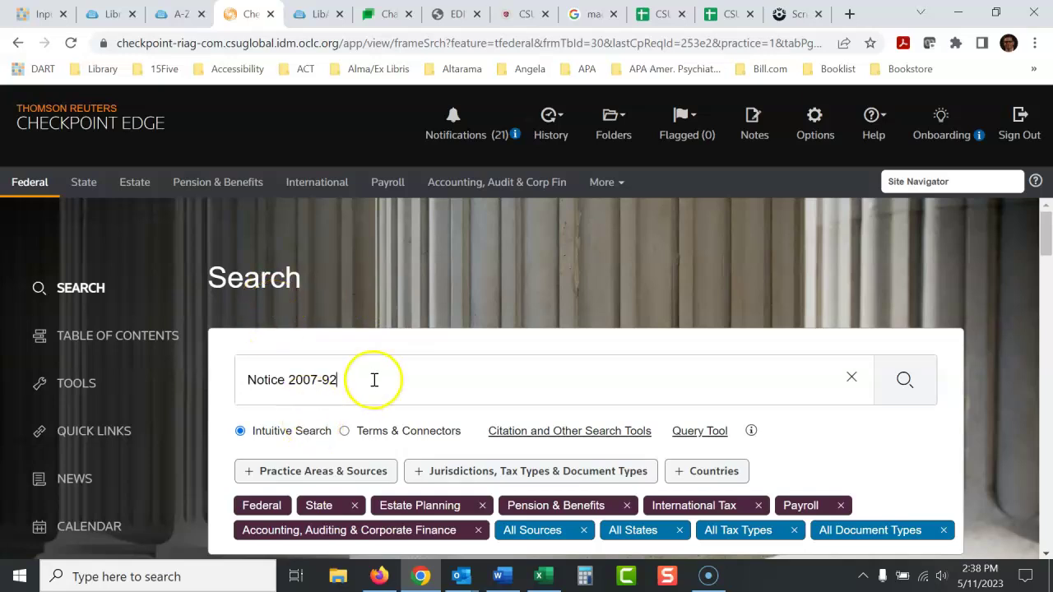
click(905, 379)
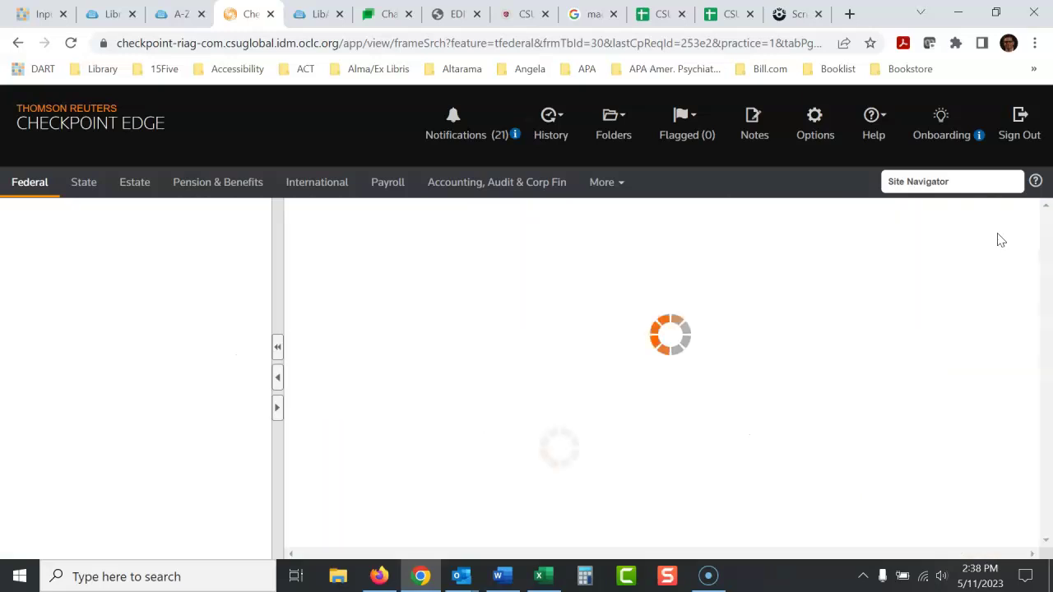
Open the Notice 2007-92 document listed under Notices (1980 - Present) in the search results.
click(1017, 223)
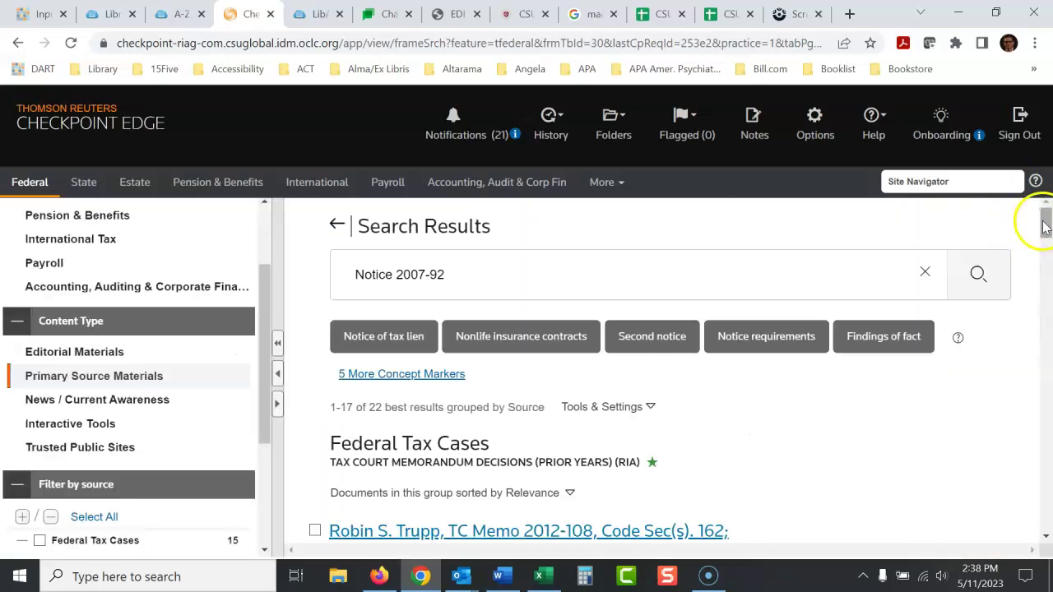
click(1045, 217)
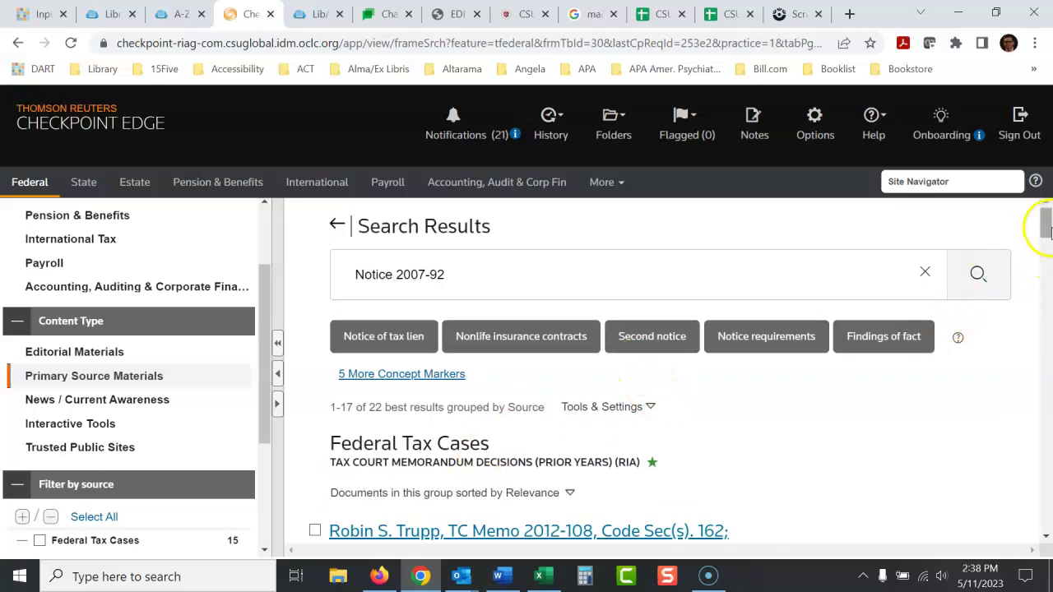
drag(1043, 222, 1048, 392)
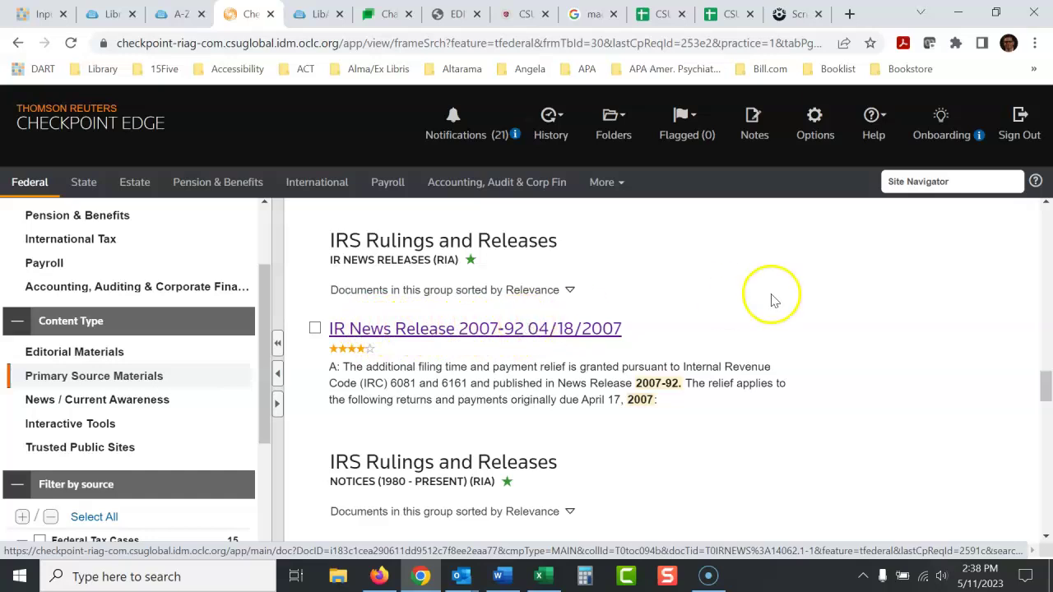
click(1047, 540)
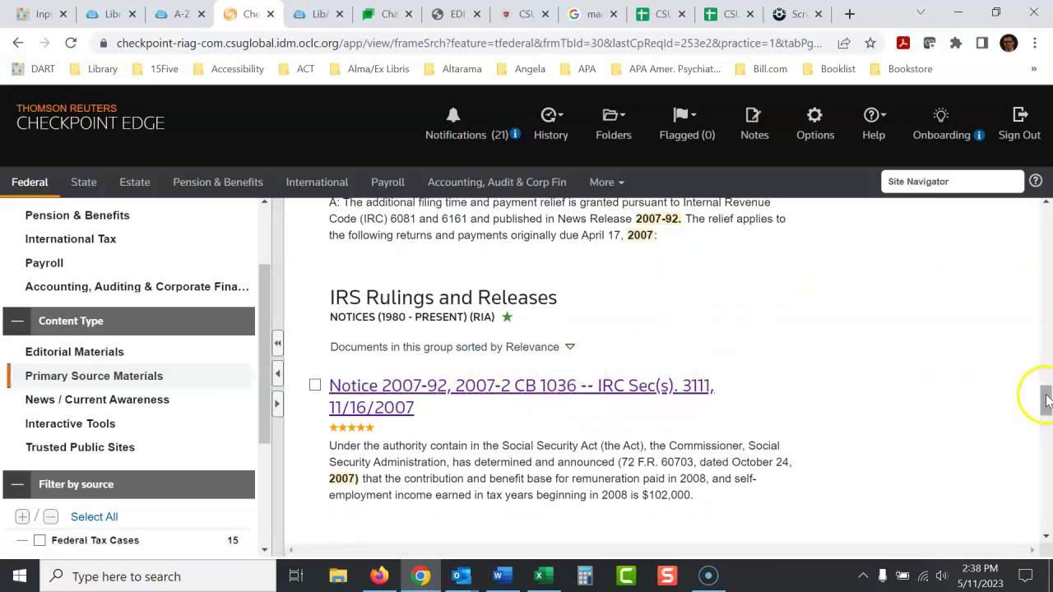
scroll(1047, 401, up, 2)
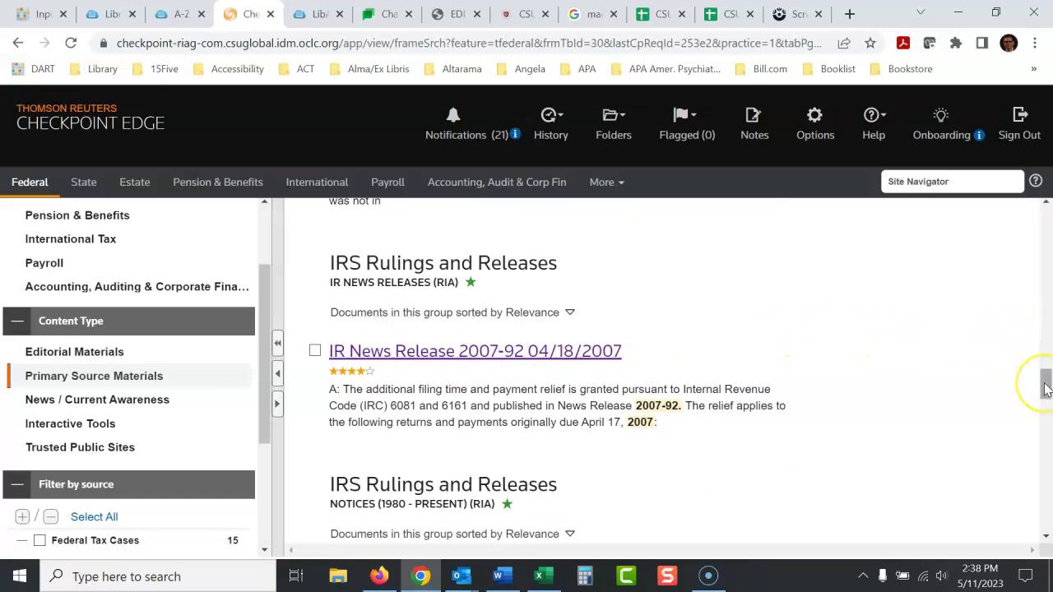
drag(1045, 385, 1046, 406)
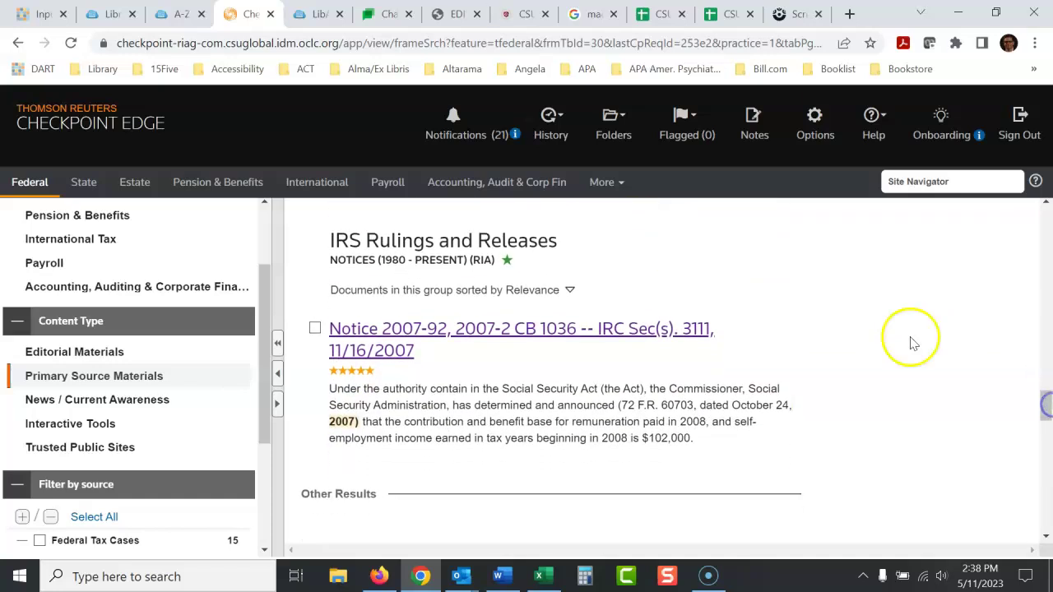
click(483, 327)
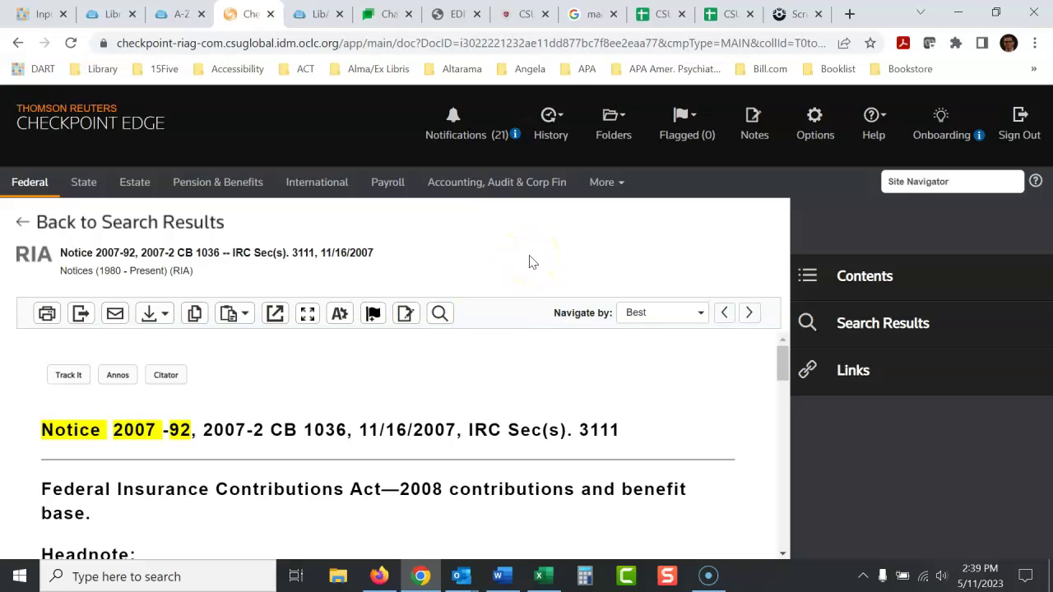
Choose PDF as the export format for the open notice and cancel the export.
click(81, 316)
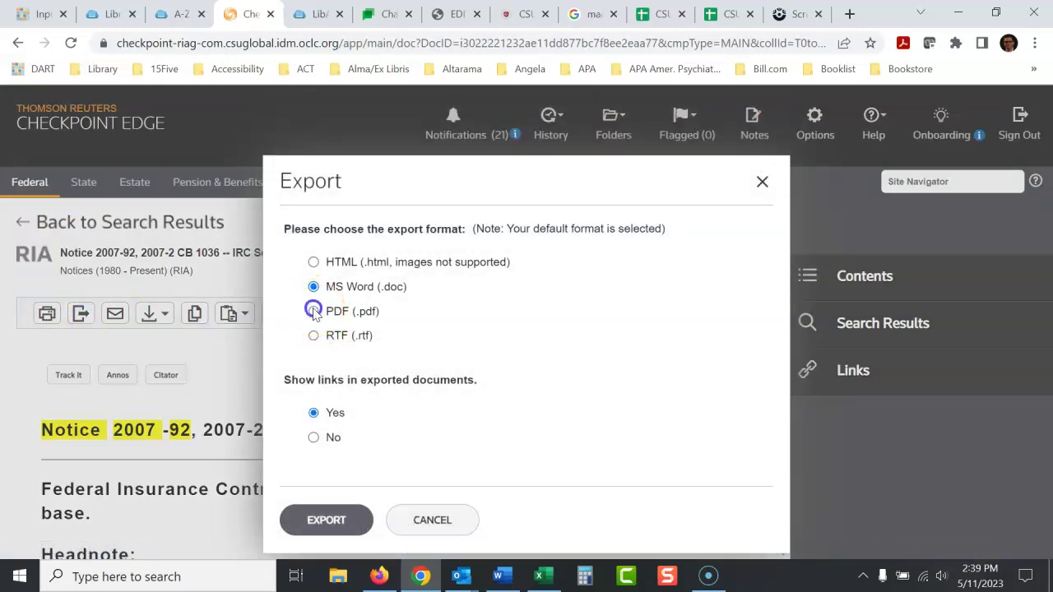
click(314, 311)
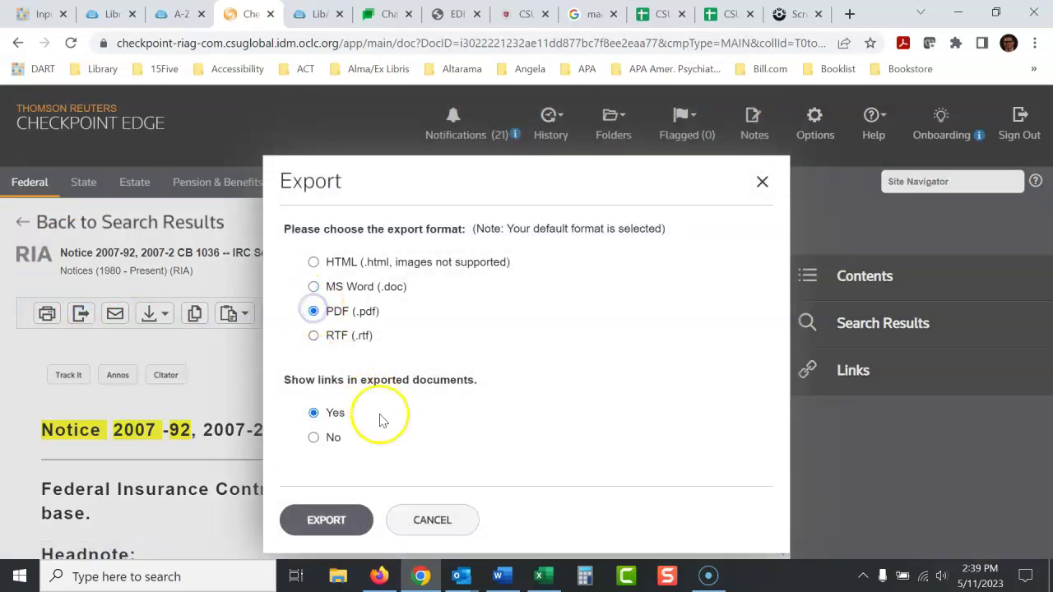
click(433, 521)
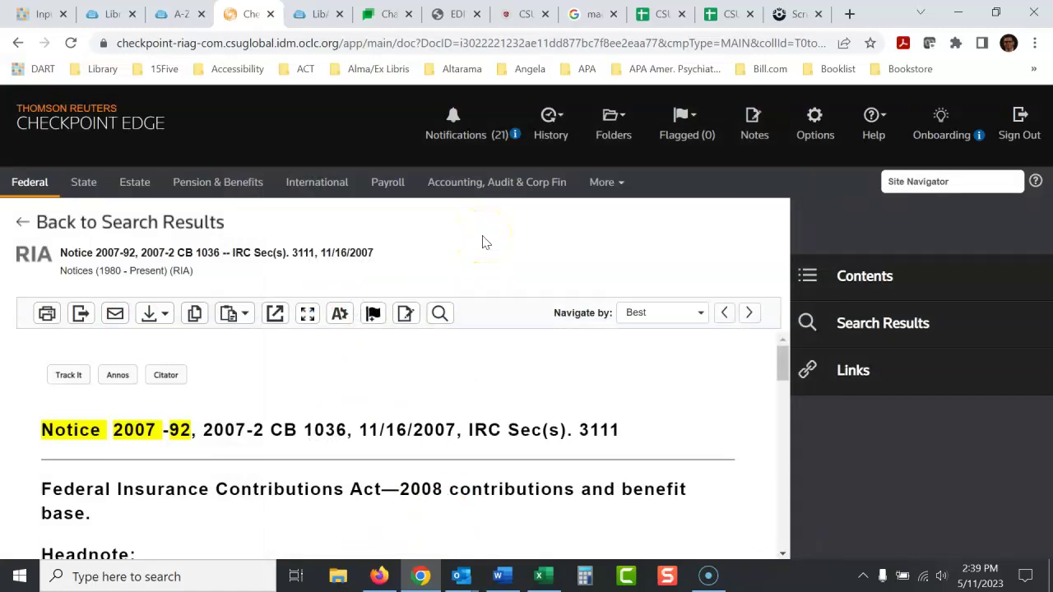
Leave the notice and return to the main Federal search page's Quick Links section.
click(52, 222)
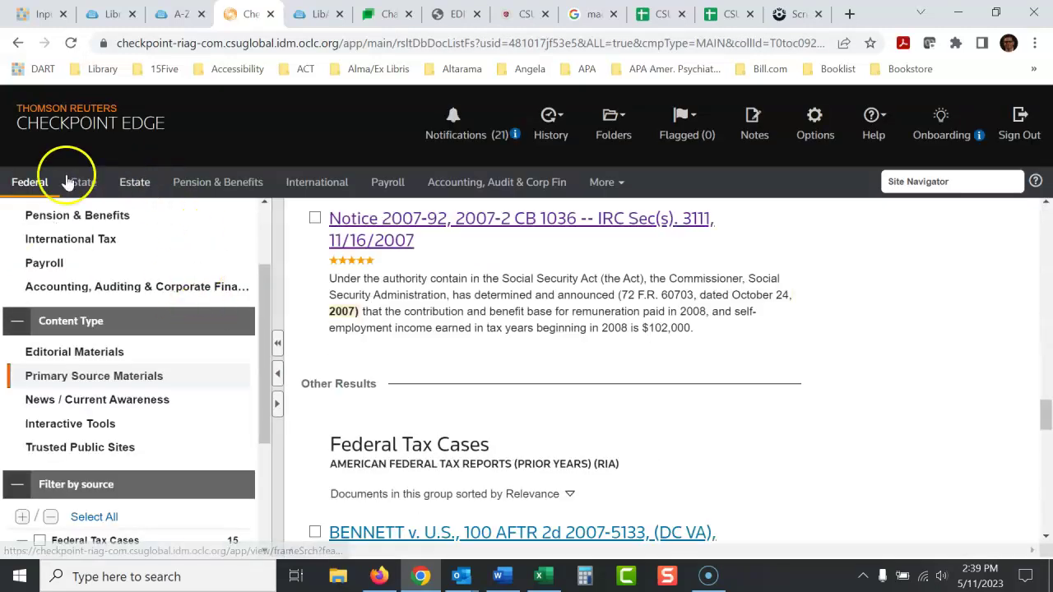
click(25, 189)
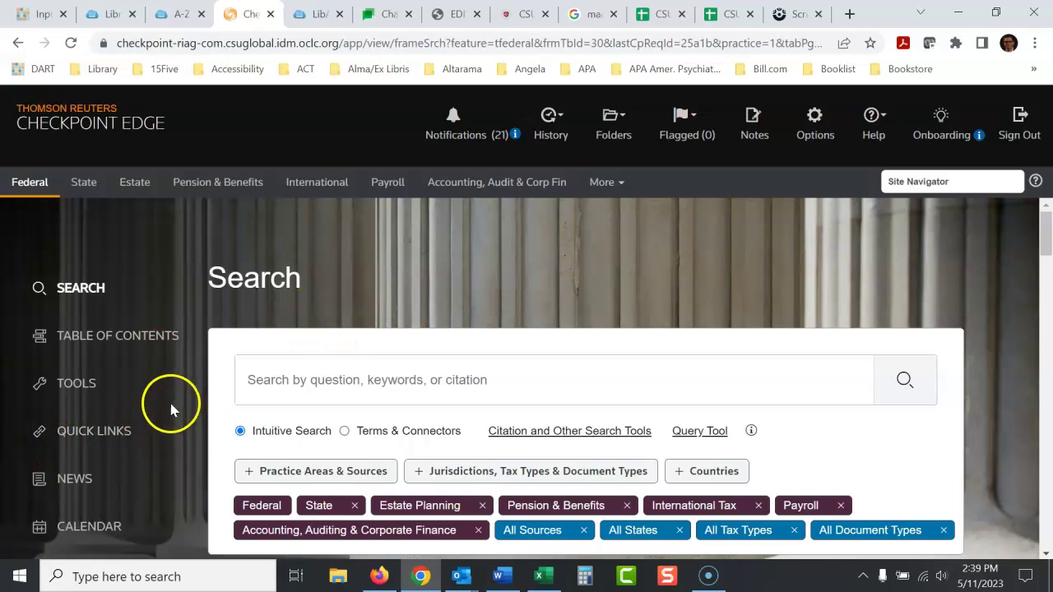
click(105, 438)
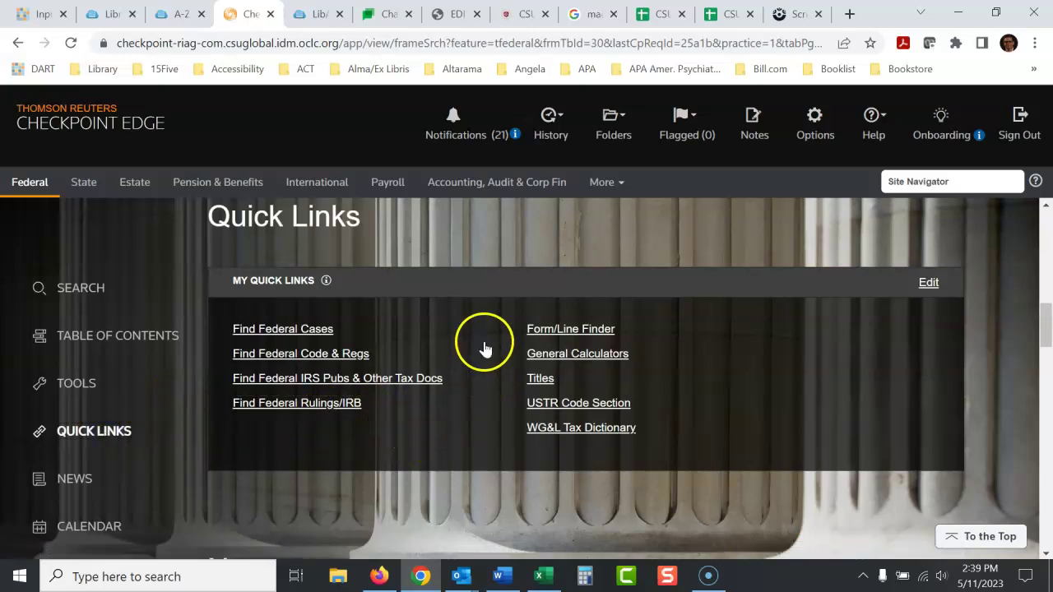
Check the notice number on the LibGuides page and open Find Federal IRS Pubs & Other Tax Docs in Checkpoint Edge.
click(454, 14)
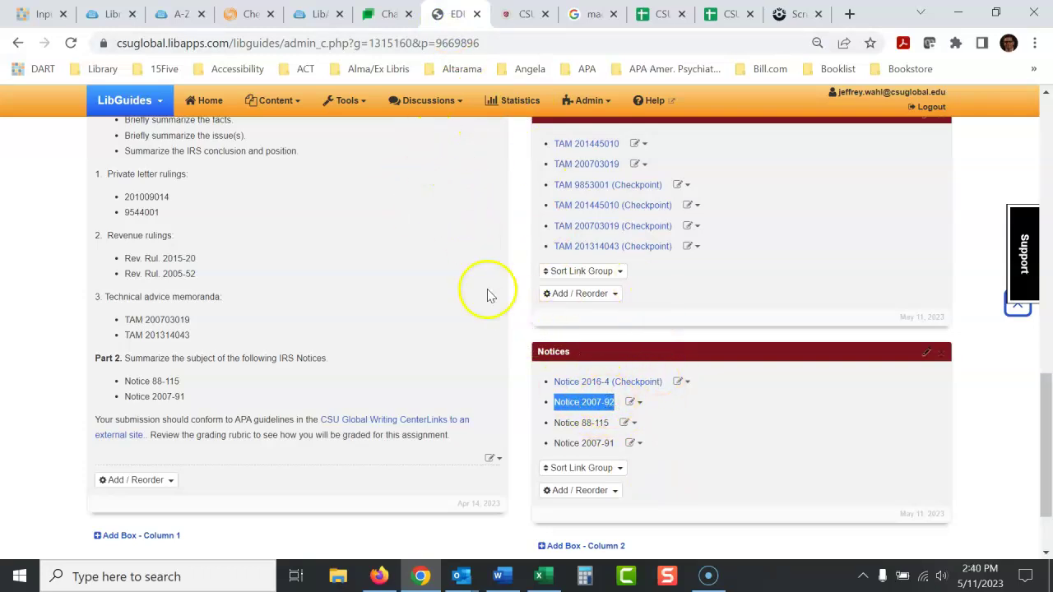
click(249, 16)
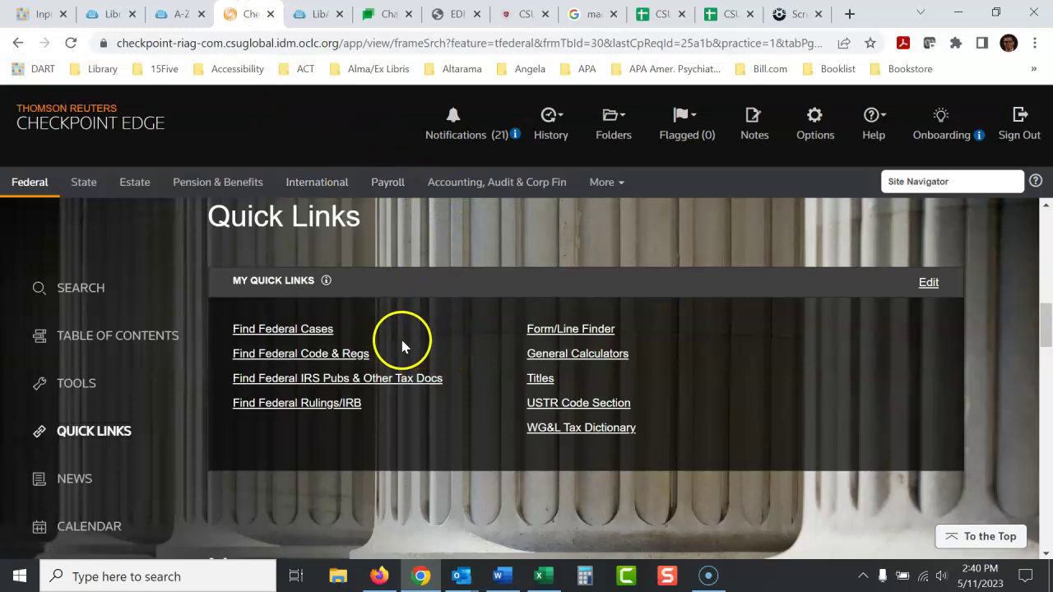
click(305, 381)
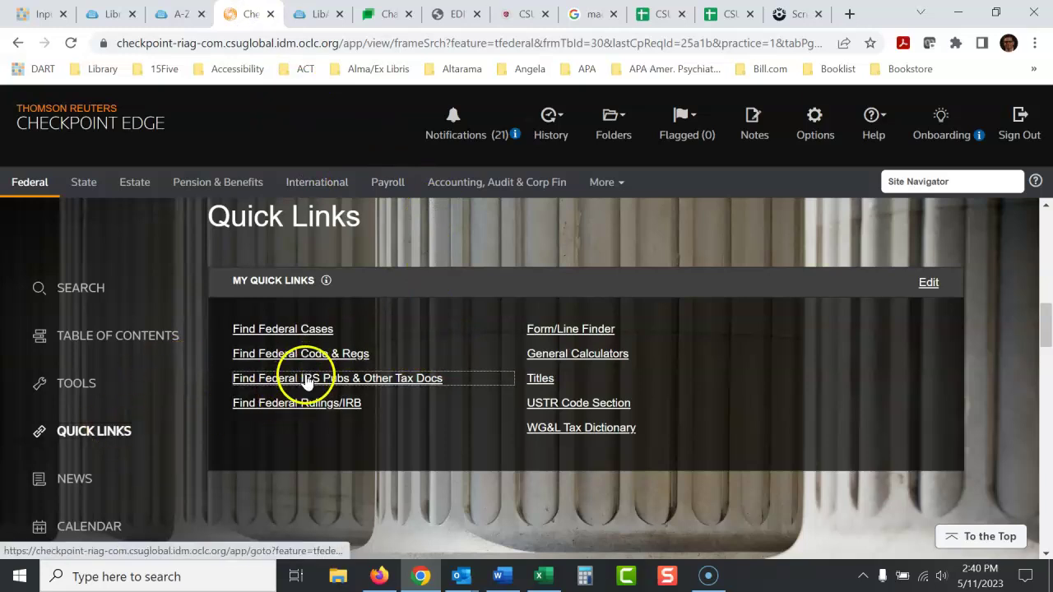
click(308, 381)
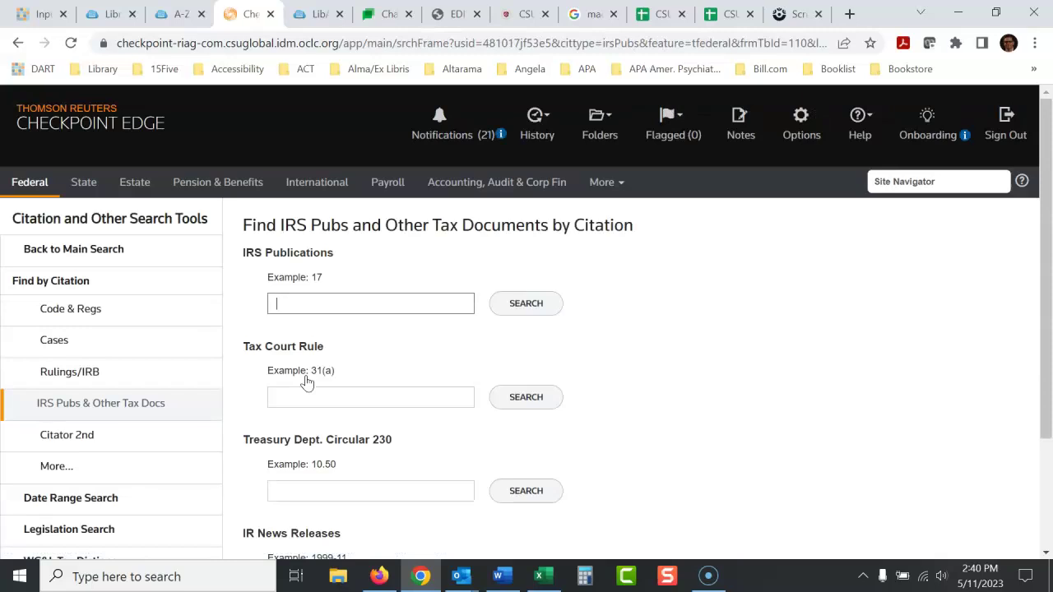
Show the additional Find by Citation templates and open the one for Notices (1980 - Present).
click(299, 359)
drag(1047, 191, 1050, 219)
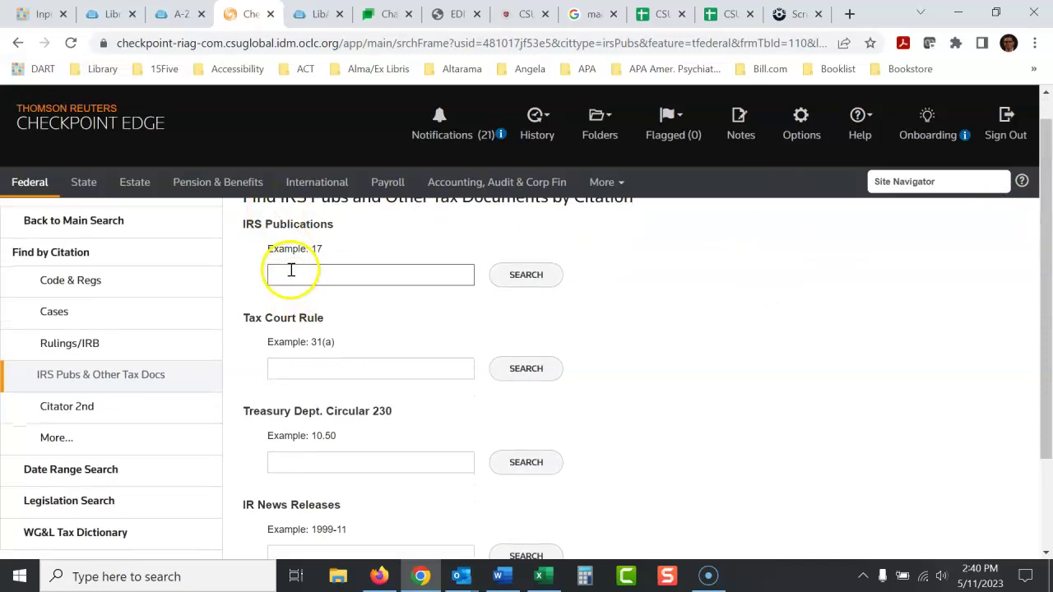
click(53, 441)
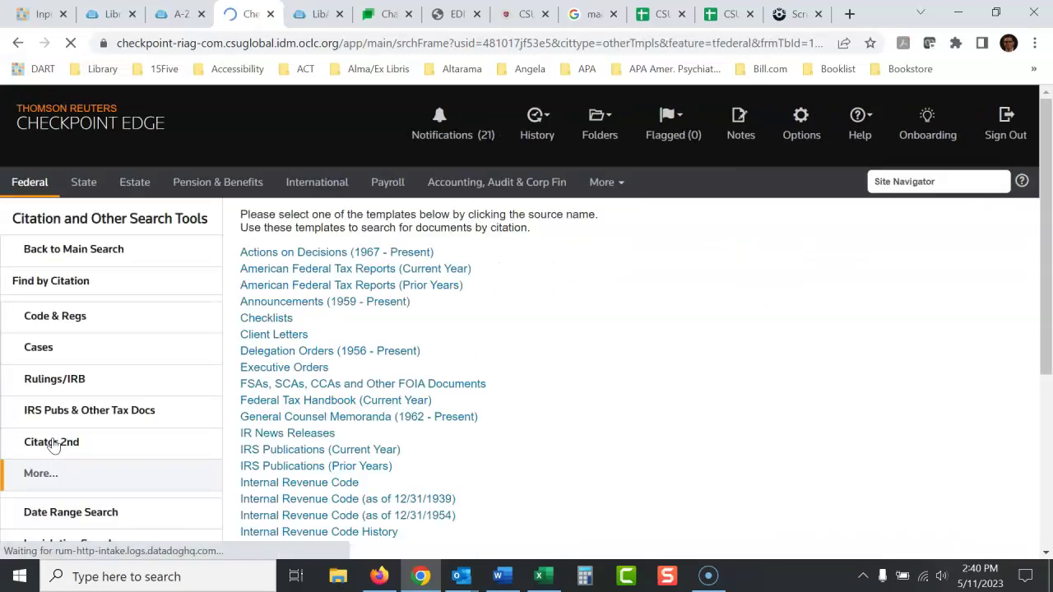
drag(1042, 247, 1045, 368)
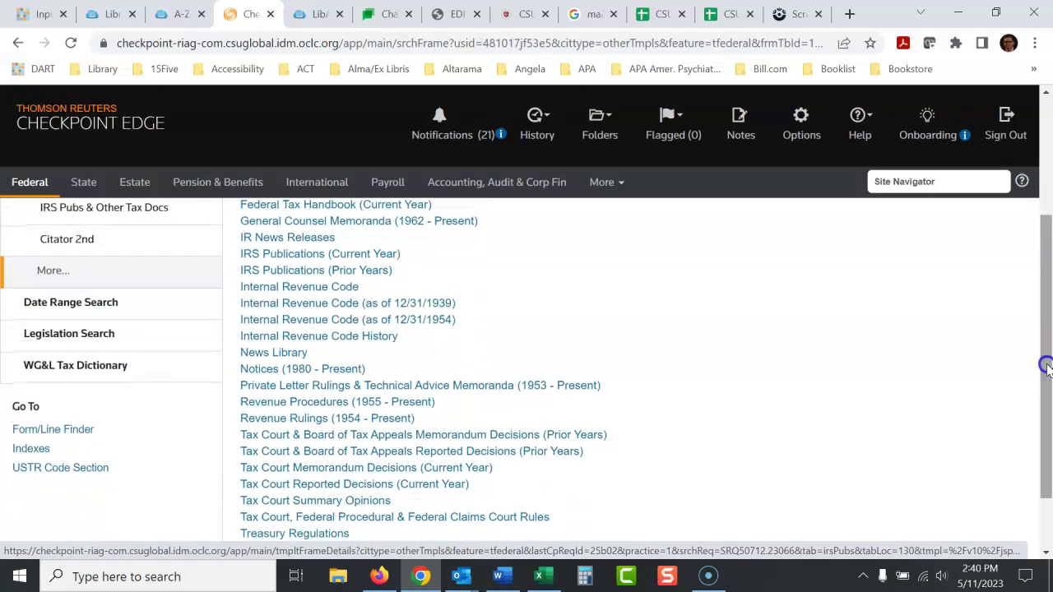
click(303, 371)
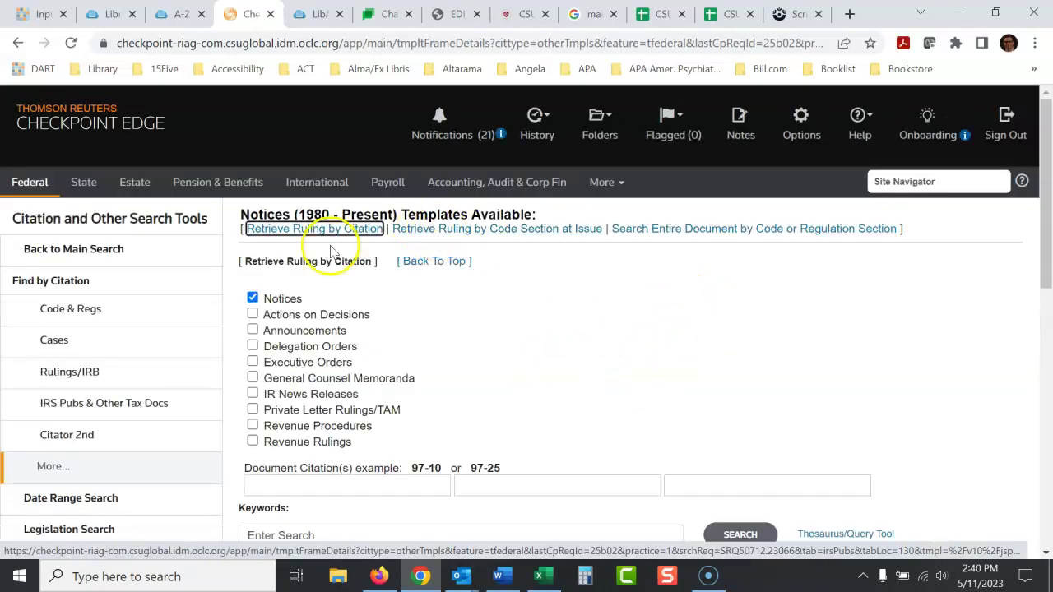
Enter 2007-92 as the document citation for Notices, without the word "Notice", and run the search.
click(318, 480)
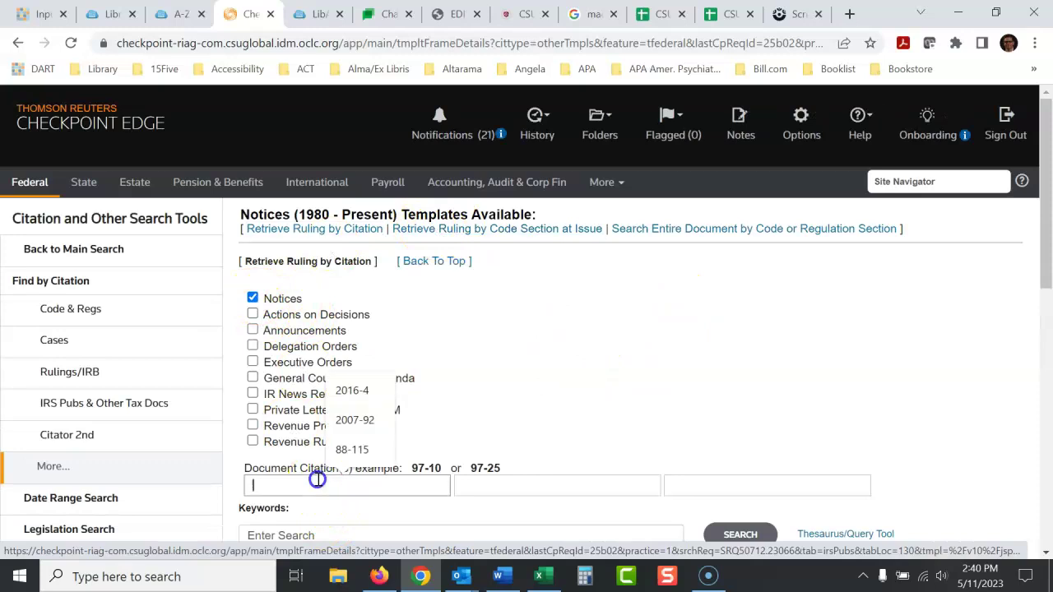
text(Notice 2007-92)
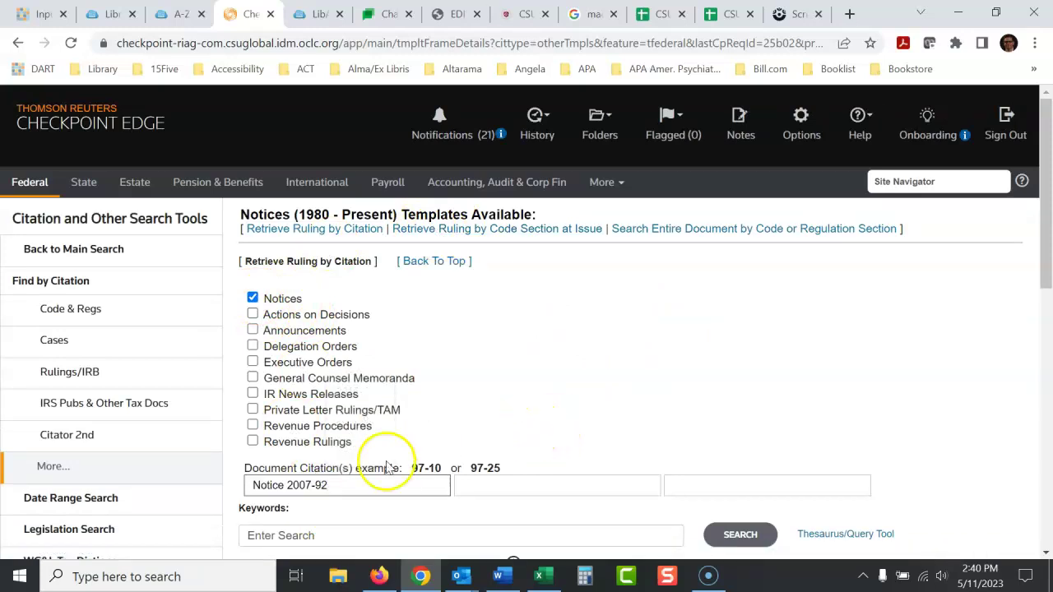
click(287, 487)
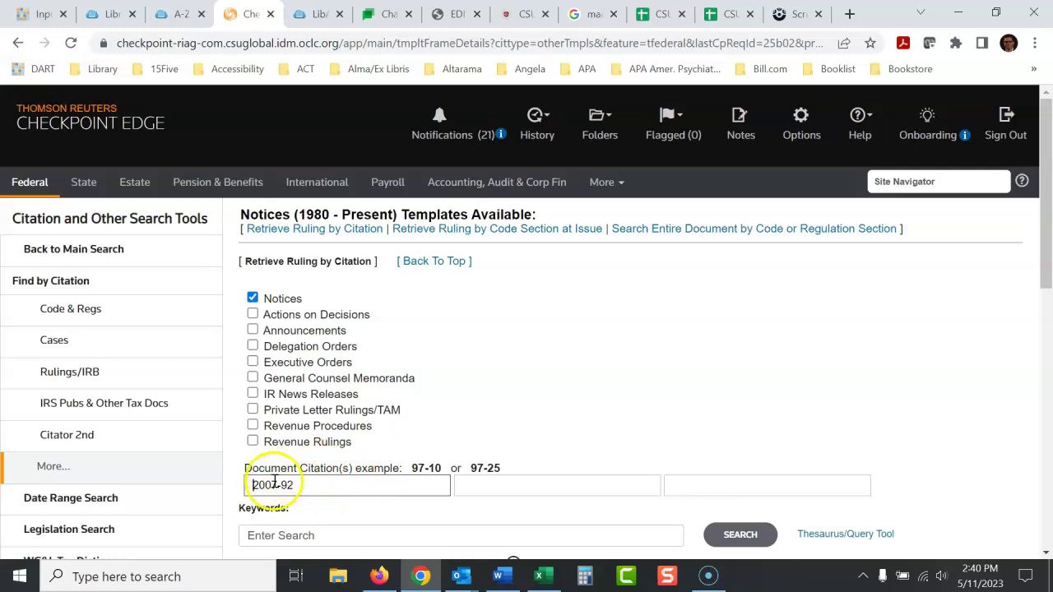
click(741, 535)
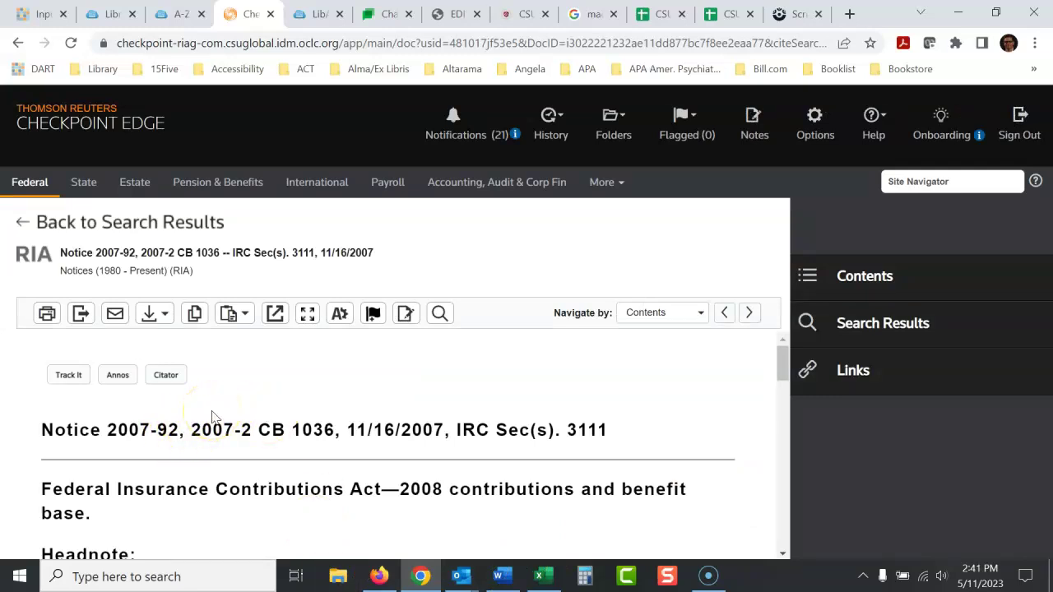
View the citation search's result list and go back to the Notices citation template.
click(114, 227)
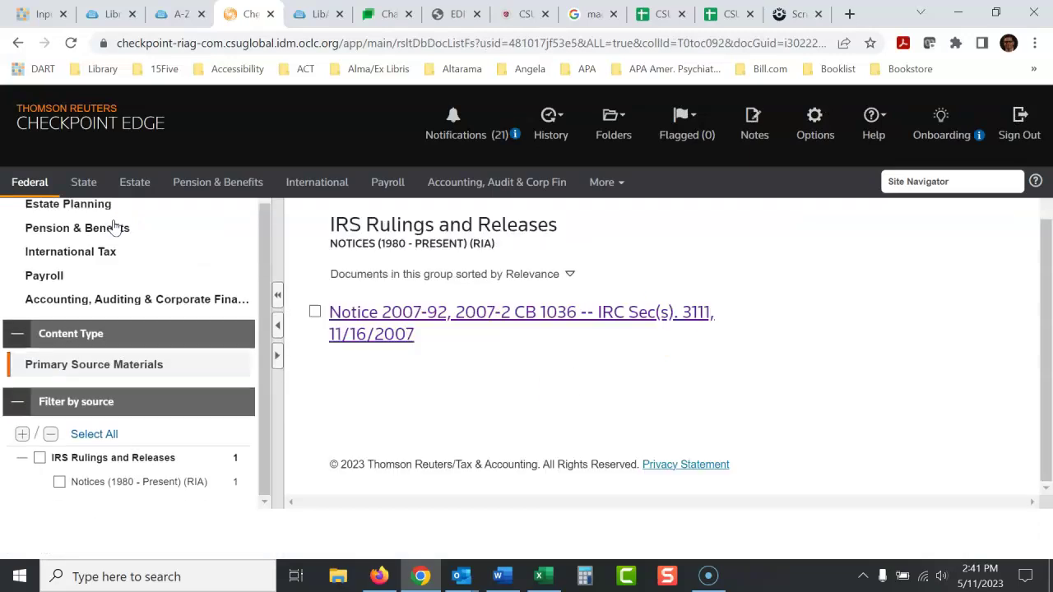
click(18, 44)
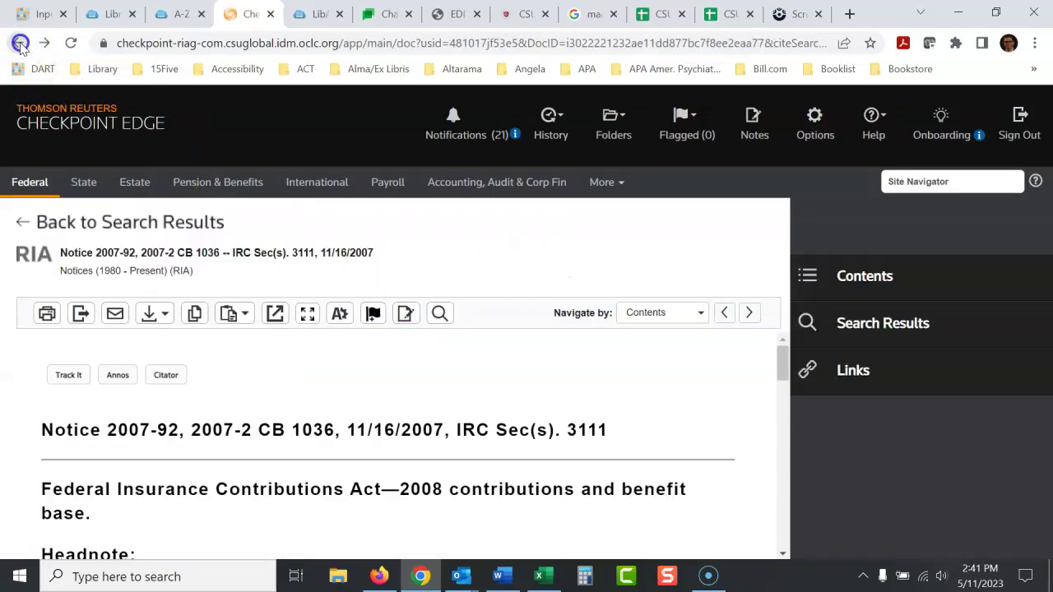
click(18, 43)
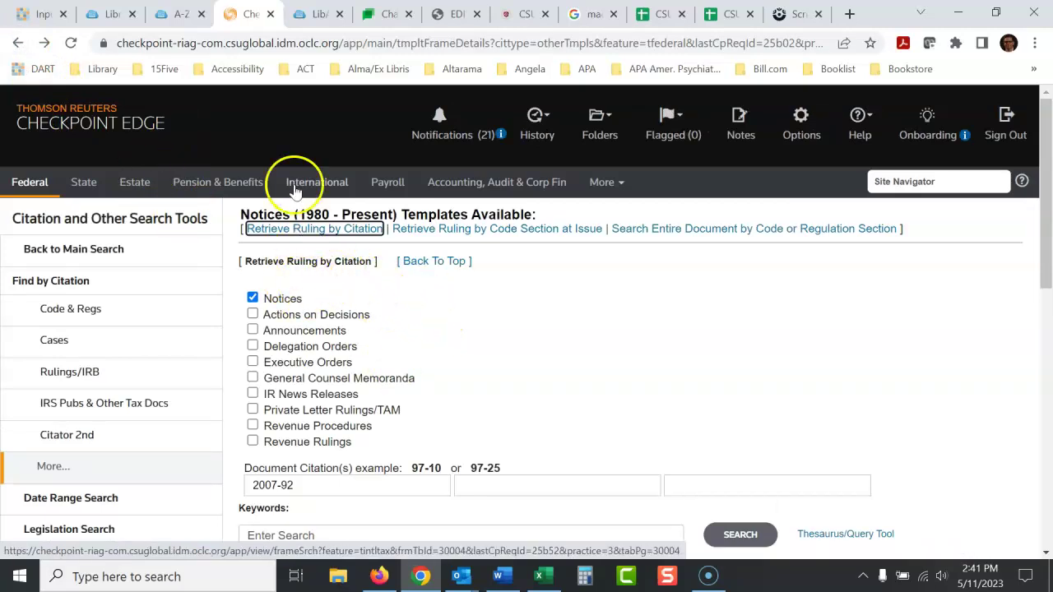
Rerun the 2007-92 citation search to view the notice and return to the template.
click(764, 535)
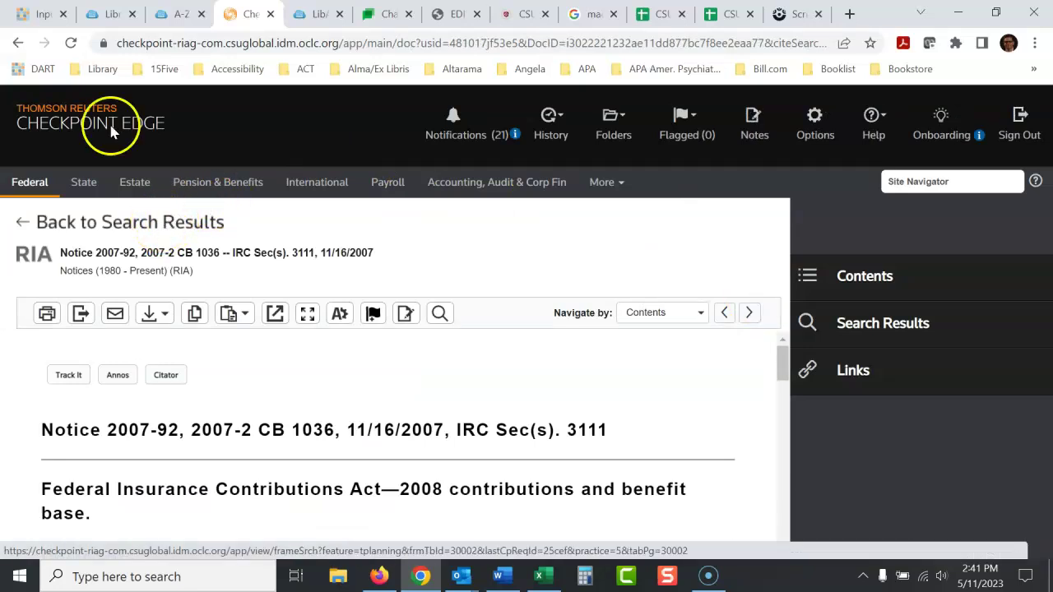
click(18, 47)
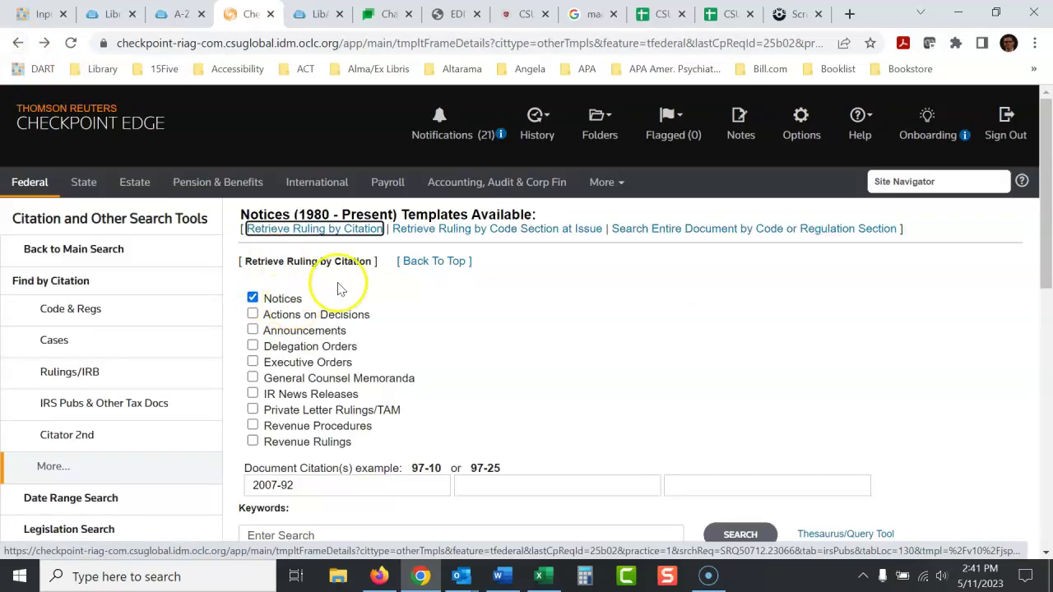
Copy the number 88-115 from the Notices list in LibGuides and run a citation search for it in the Checkpoint Edge Notices template.
click(451, 14)
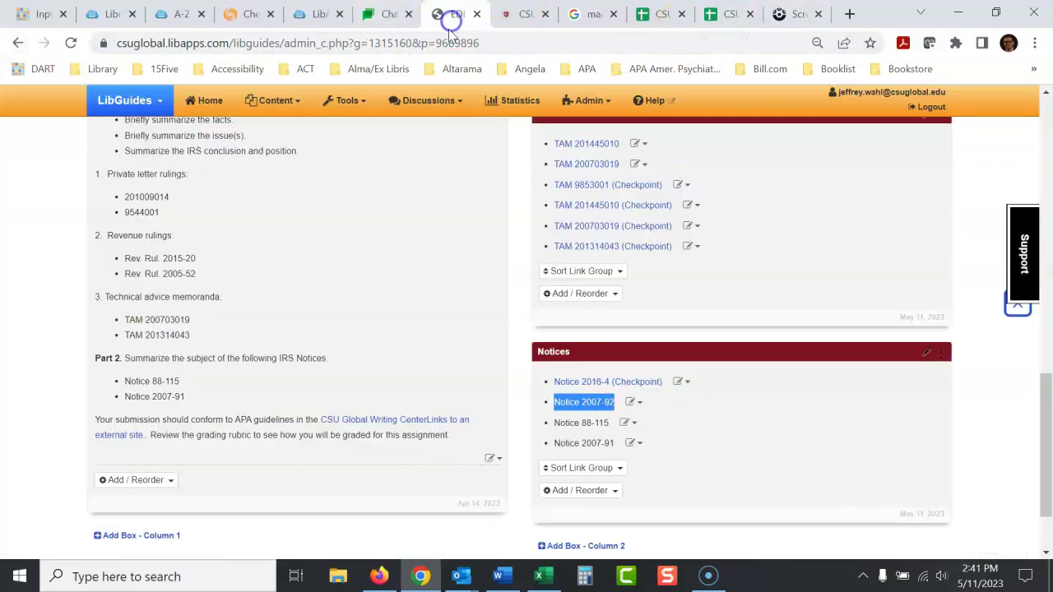
click(584, 423)
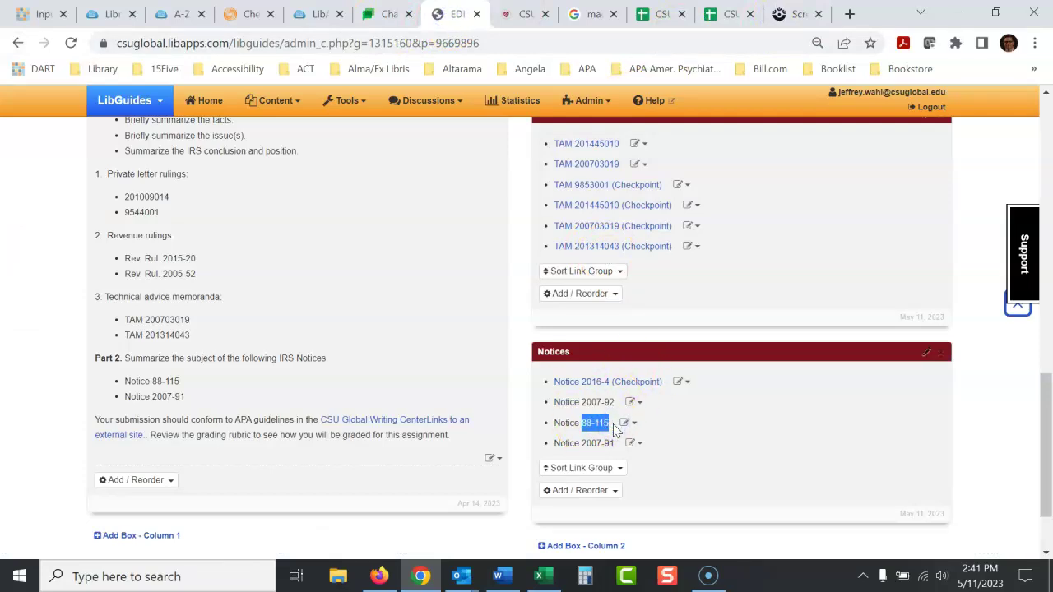
click(247, 14)
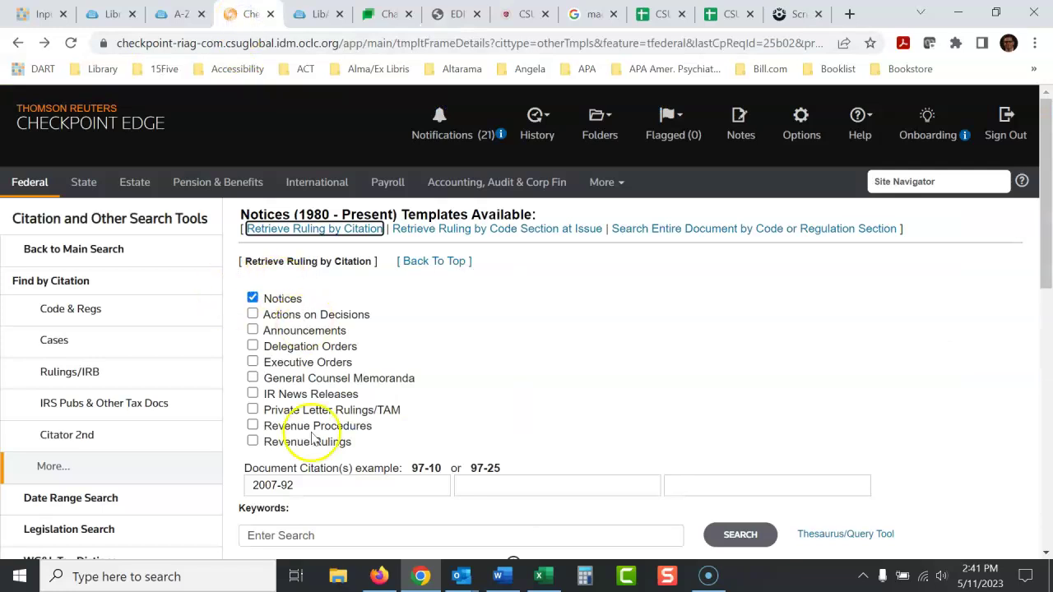
drag(299, 485, 202, 494)
text(88-115)
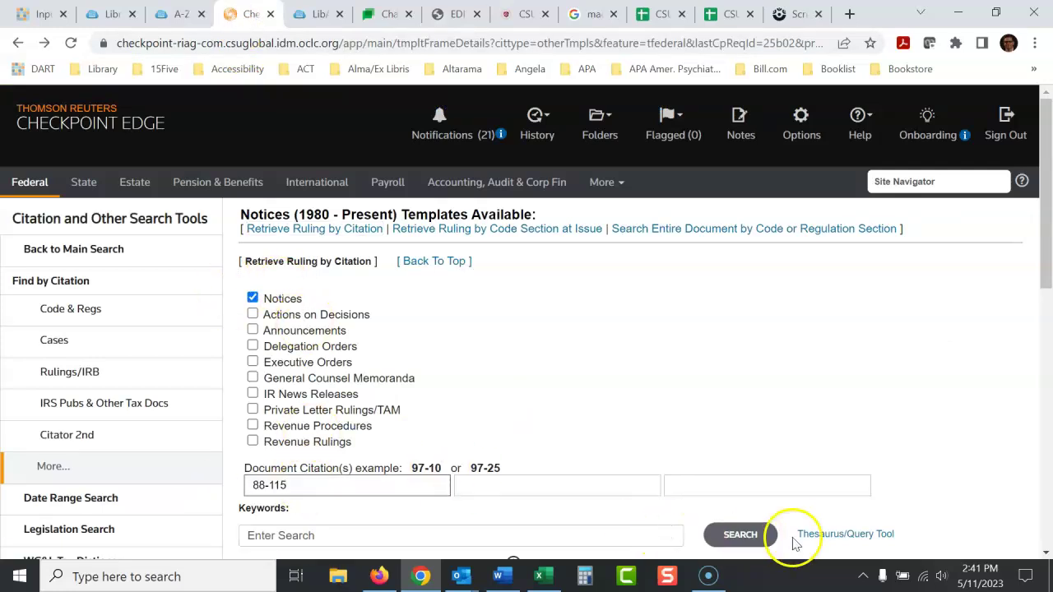
click(744, 535)
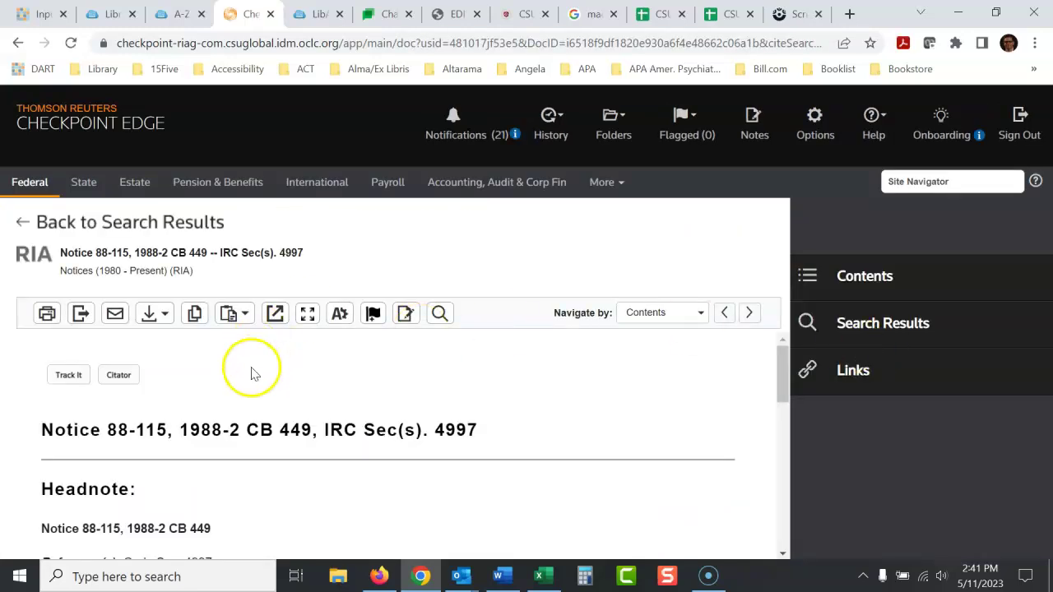
View the export format options for Notice 88-115, cancel the export and return to the Notices citation template.
click(80, 323)
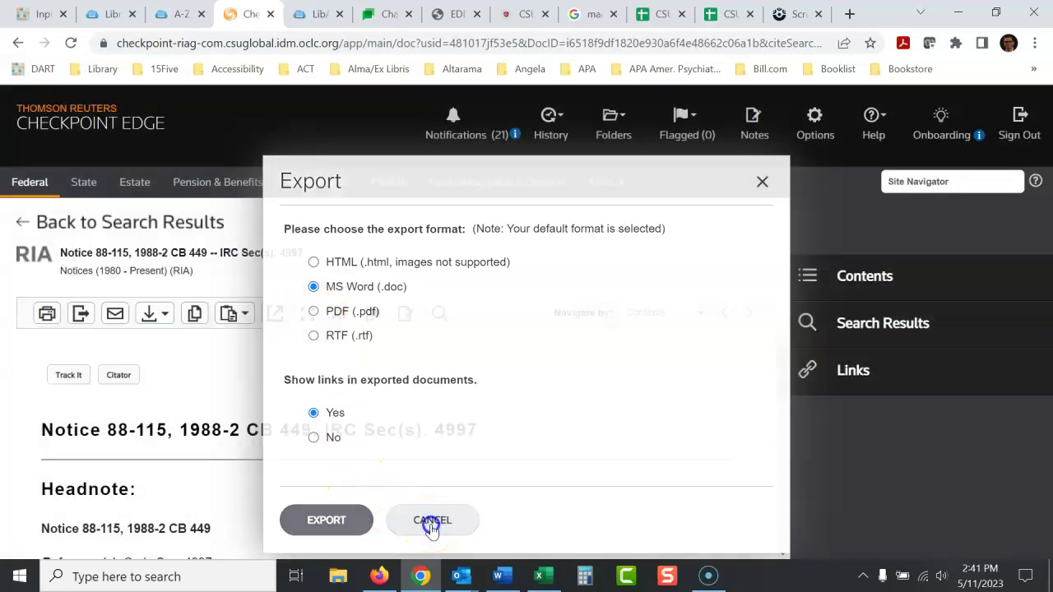
click(432, 526)
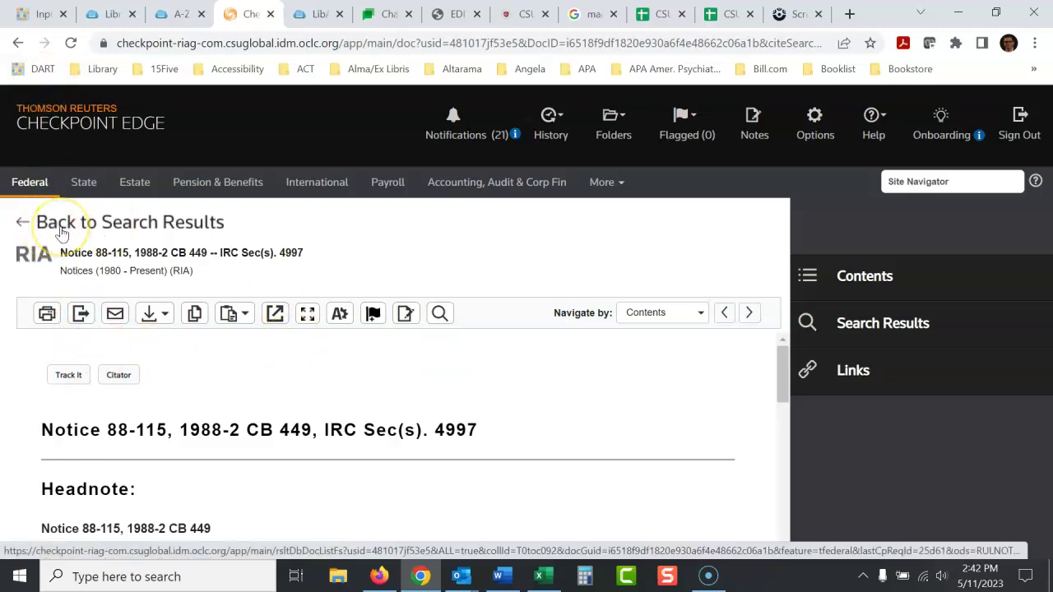
click(17, 43)
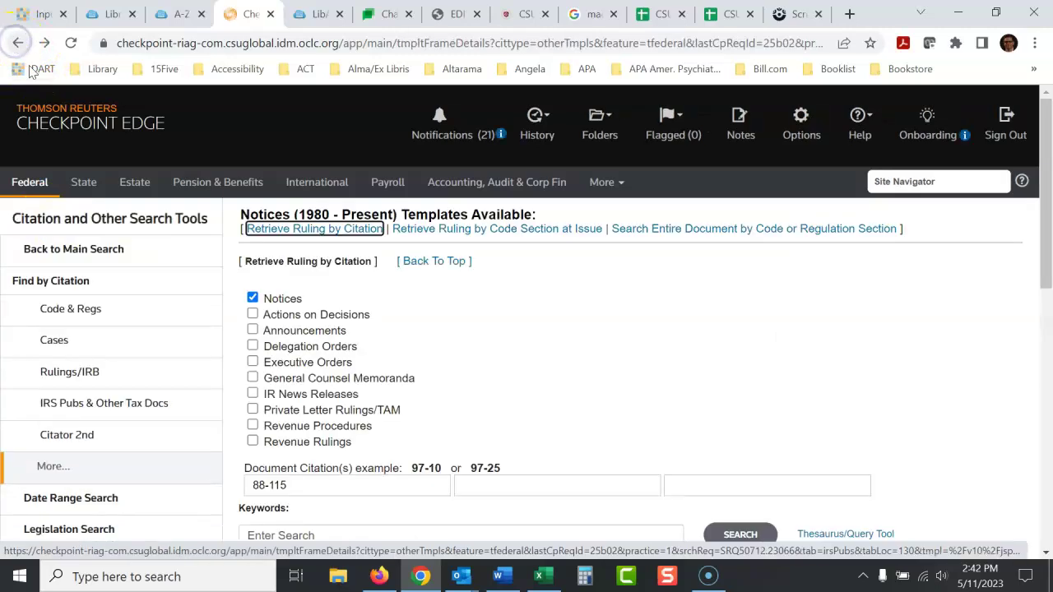
Copy the number 2007-91 from the LibGuides Notices list and run it as the document citation in the Checkpoint Edge Notices template.
click(460, 15)
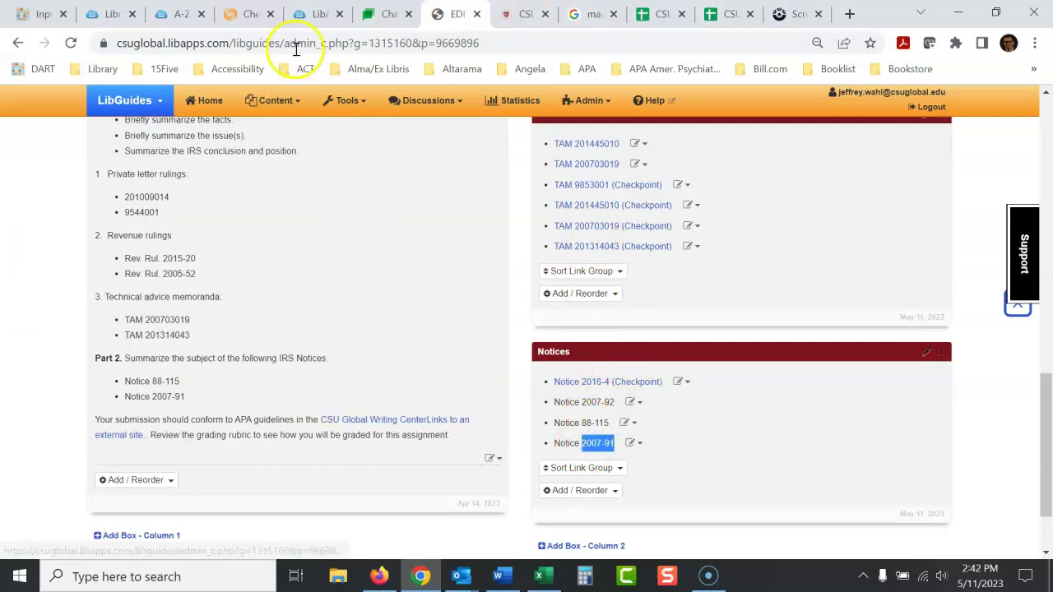
click(238, 14)
drag(304, 485, 188, 493)
text(2007-91)
click(744, 539)
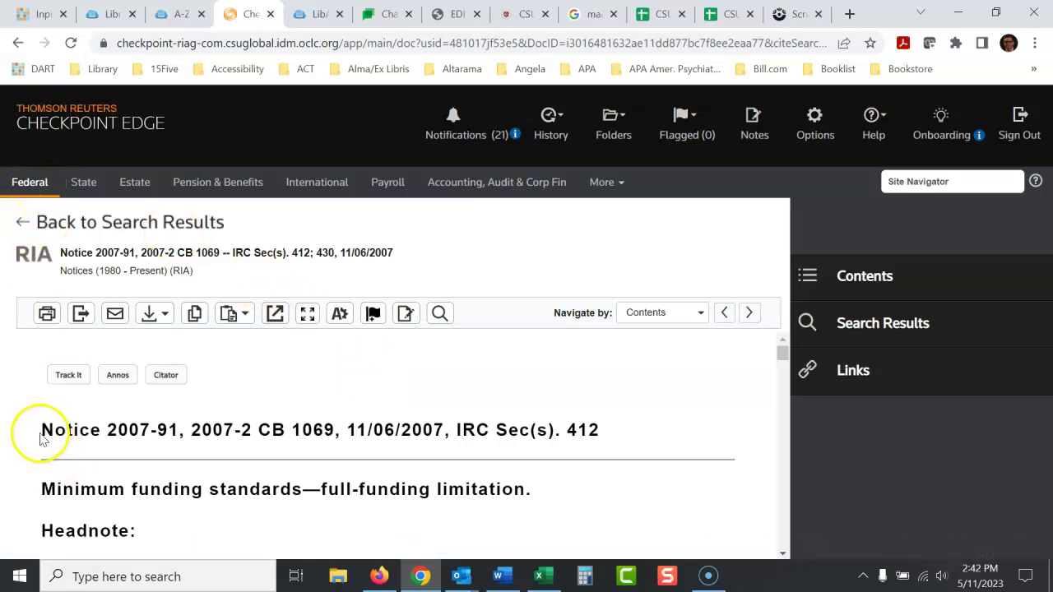
Copy "Notice 2007-91" from the document's title and run it as an Intuitive Search on the main Federal search page.
drag(42, 431, 175, 430)
key(ctrl+c)
click(38, 186)
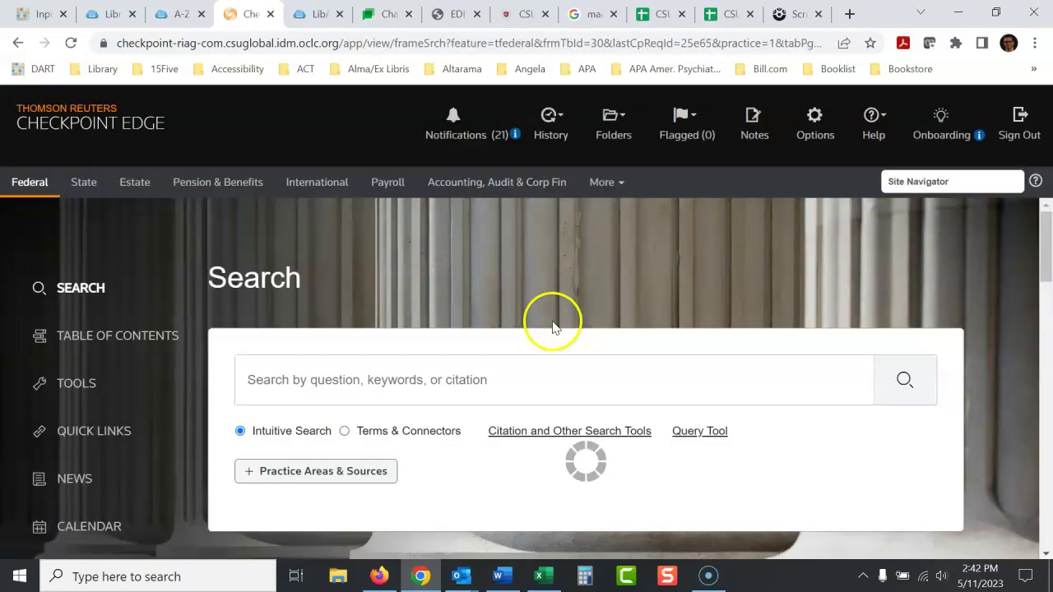
click(434, 381)
key(ctrl+v)
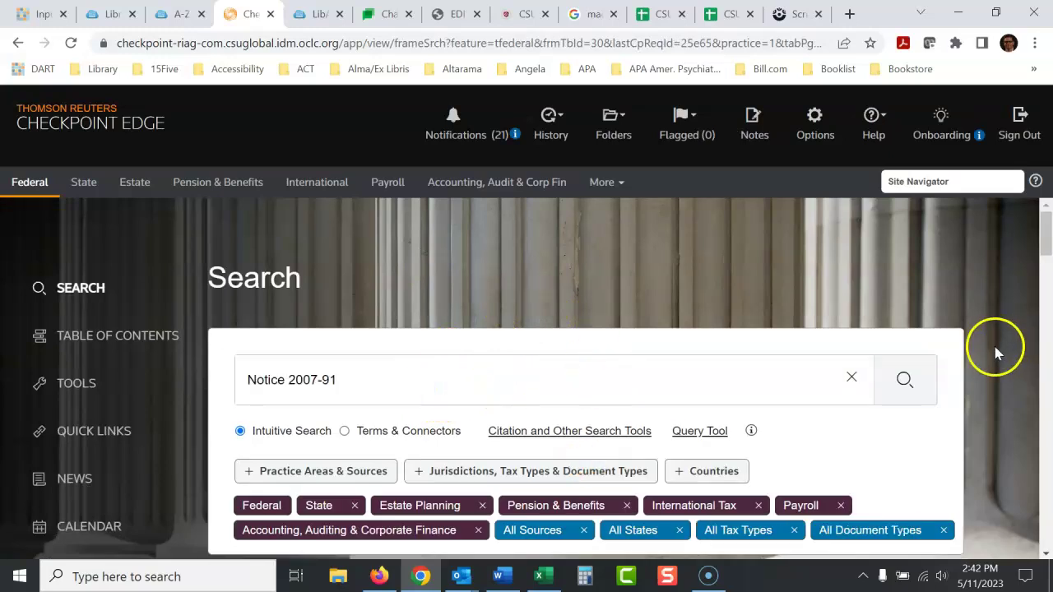
click(912, 382)
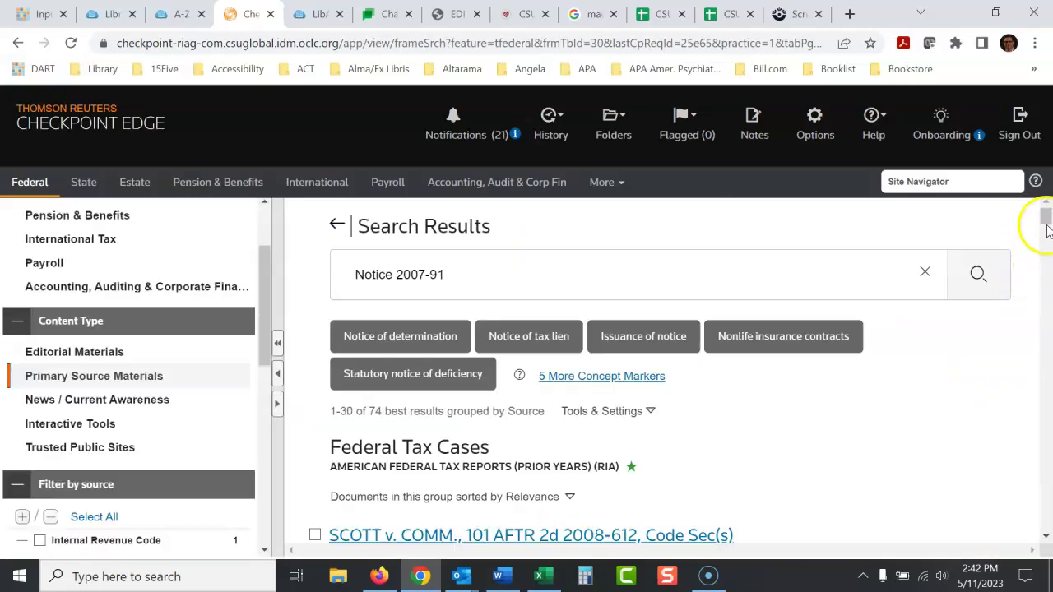
Look through the Primary Source Materials results for Notice 2007-91 under IRS Rulings and Releases, and return to the start of the list.
drag(1045, 214, 1047, 323)
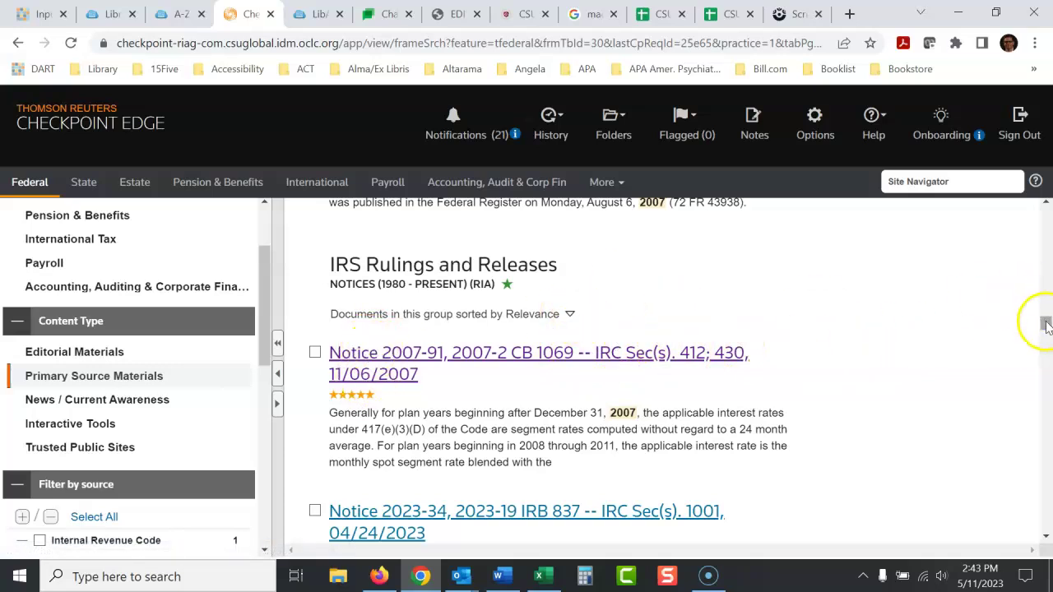
mouse_move(1047, 327)
mouse_down()
mouse_move(1047, 379)
mouse_move(1047, 324)
mouse_up()
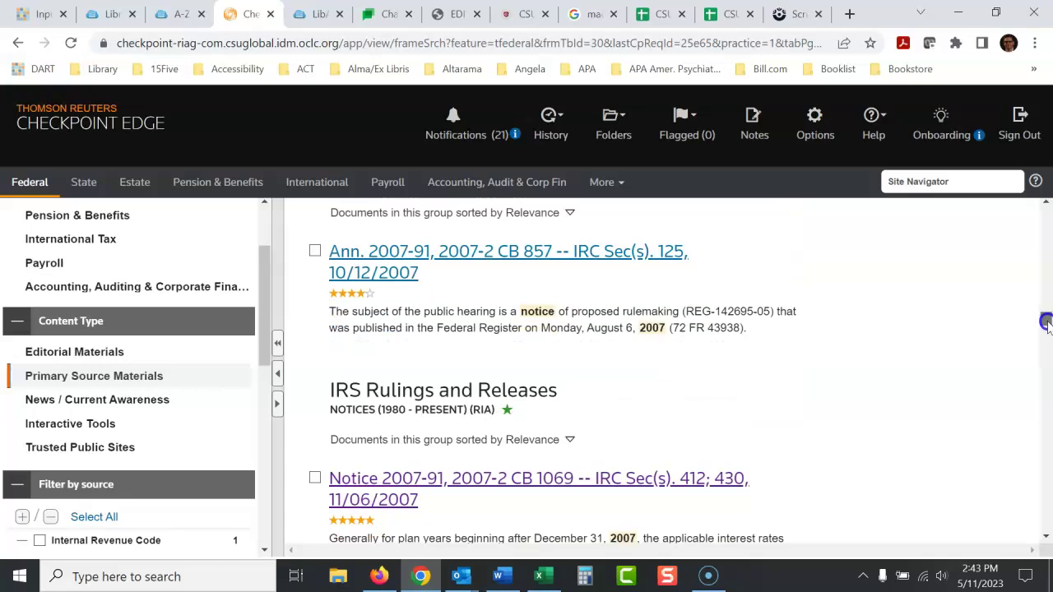
drag(1047, 324, 1045, 323)
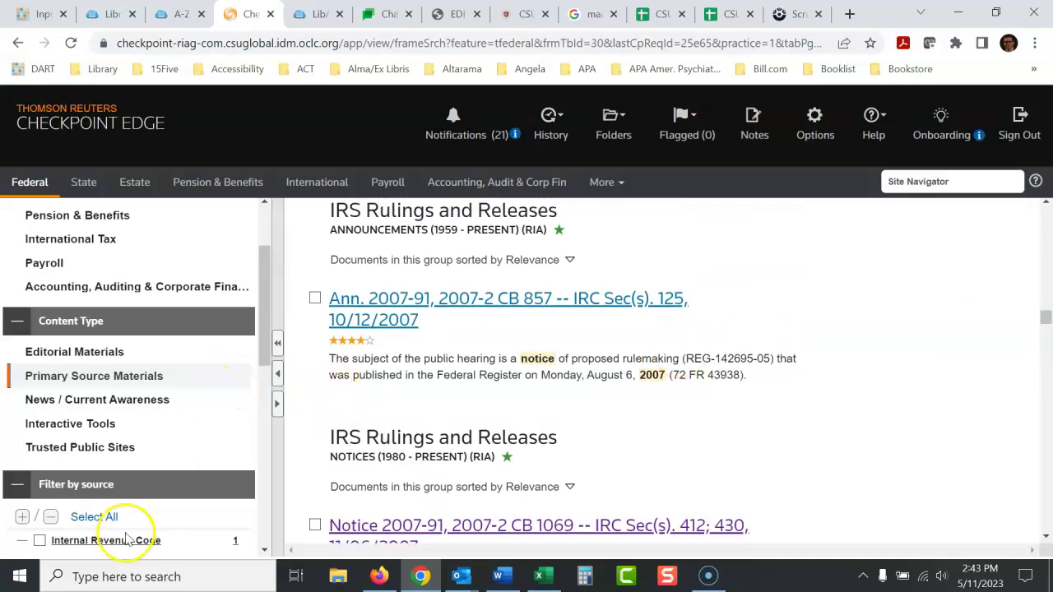
drag(1044, 321, 1043, 216)
click(7, 48)
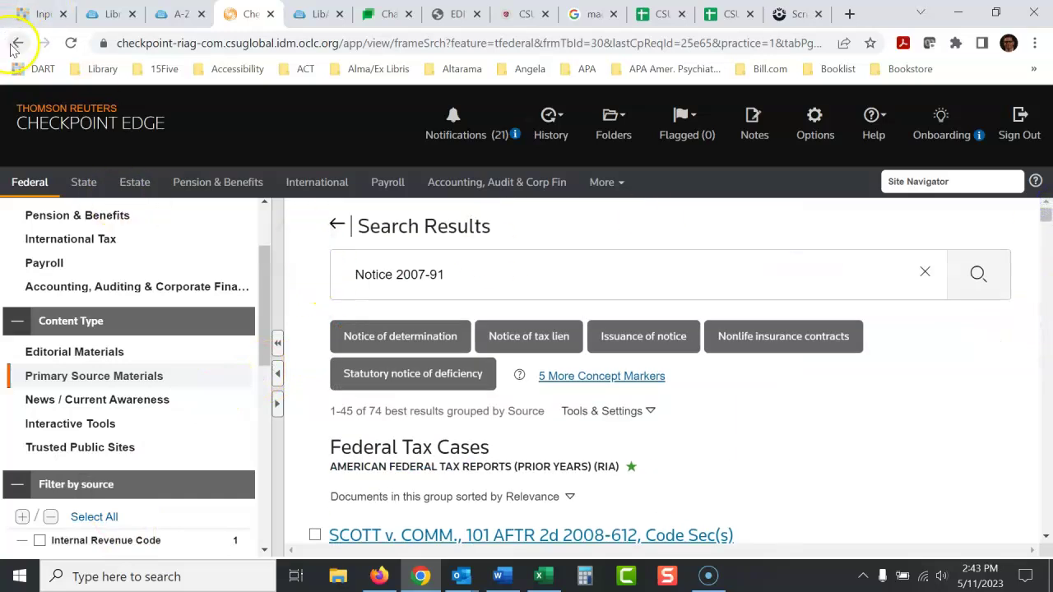
Return to the Federal search page and open Find Federal IRS Pubs & Other Tax Docs from the quick links.
click(24, 183)
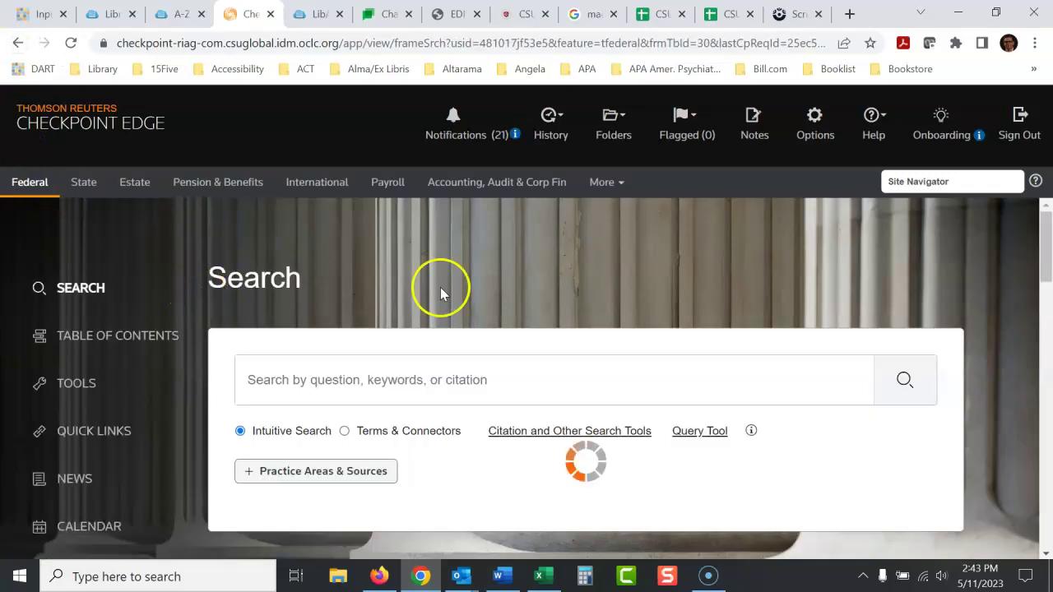
click(109, 432)
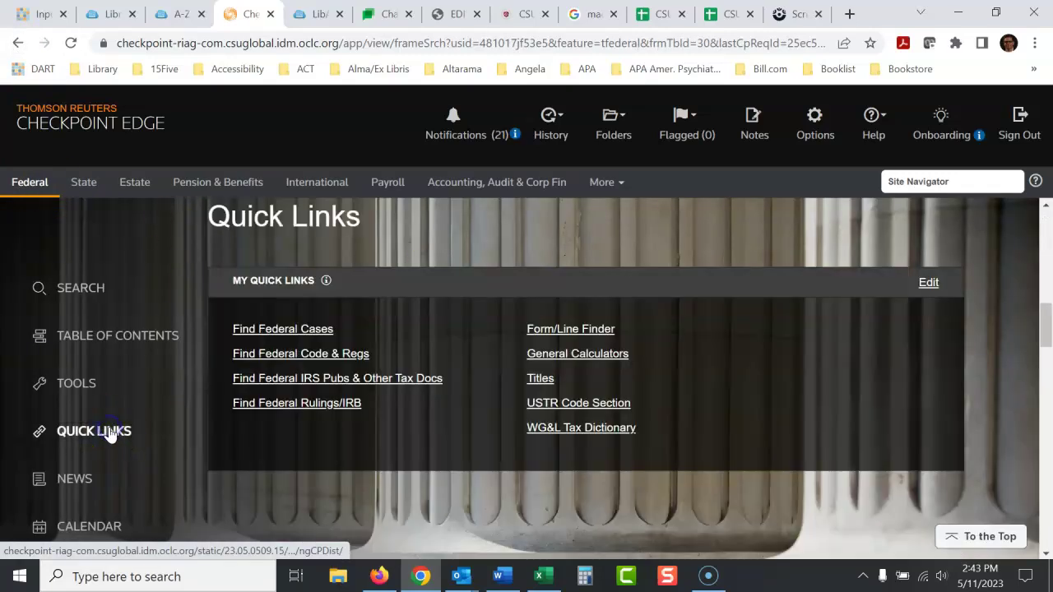
click(293, 380)
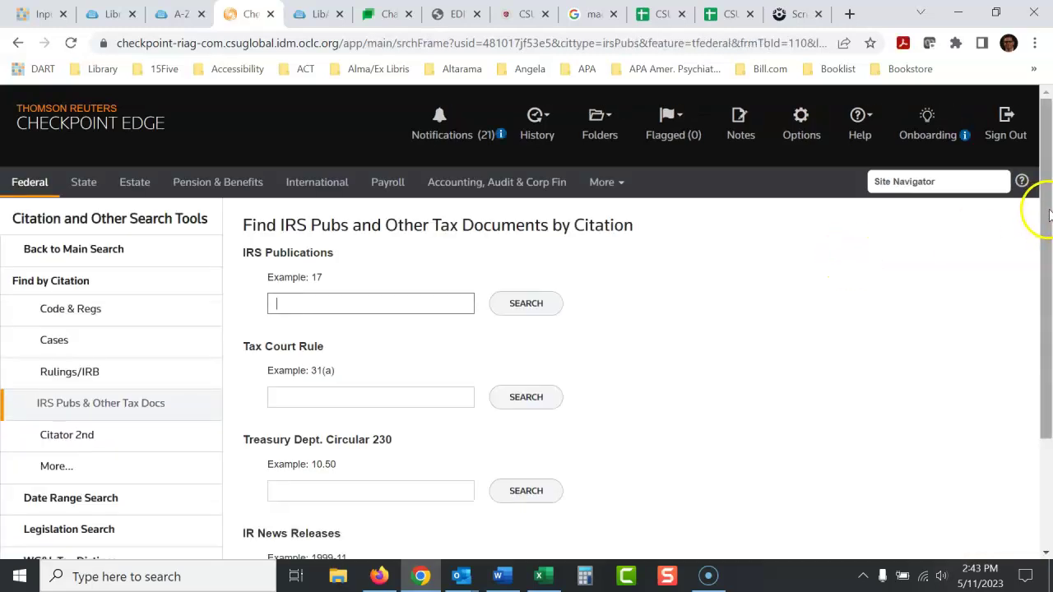
Show the additional citation templates, open Notices (1980 - Present) and place the cursor in its first document citation field.
scroll(1045, 222, down, 1)
click(52, 405)
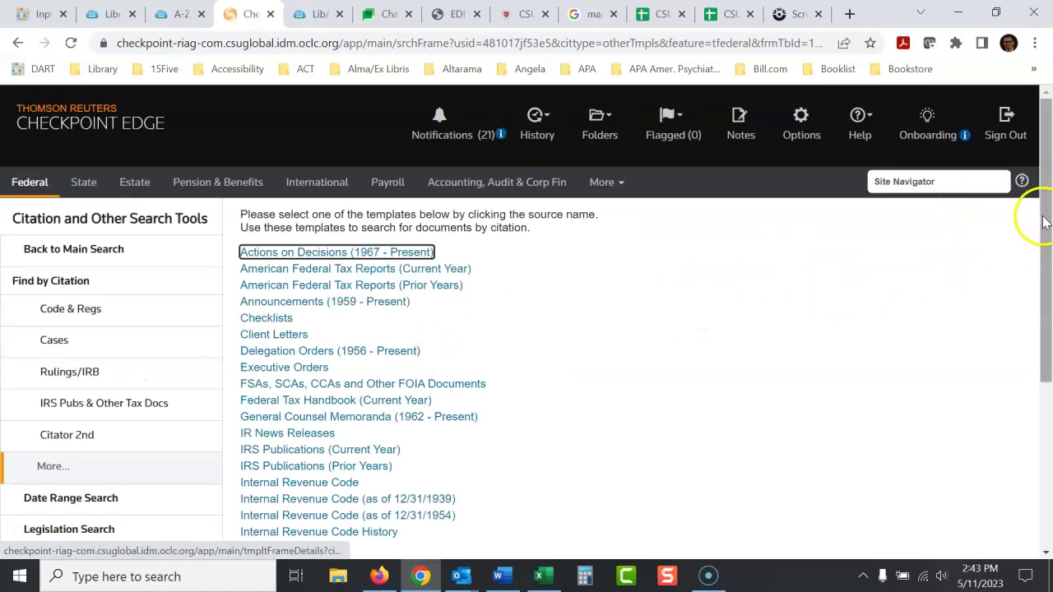
scroll(1045, 222, down, 3)
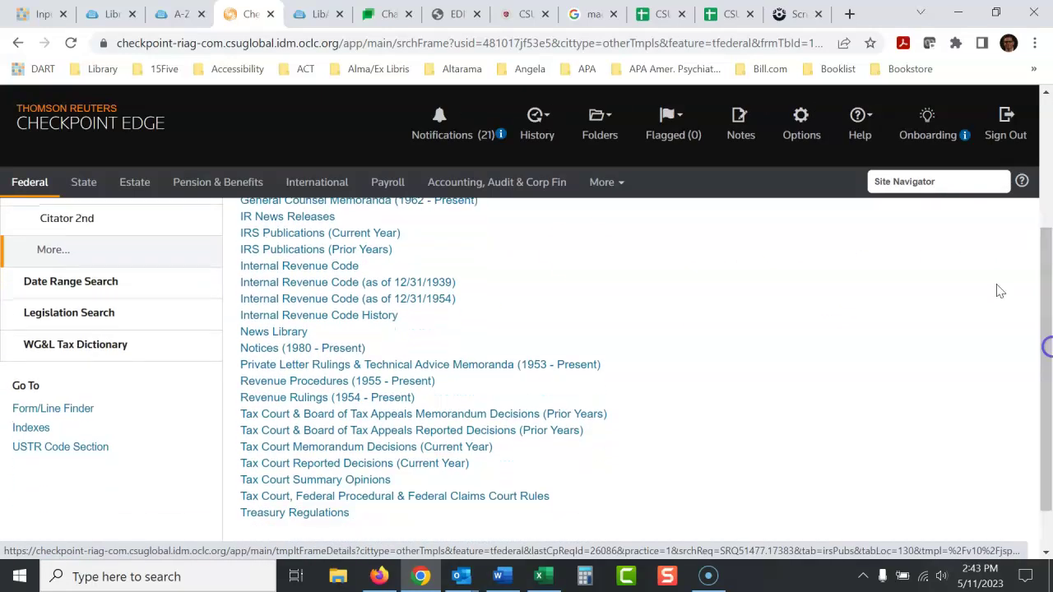
click(330, 348)
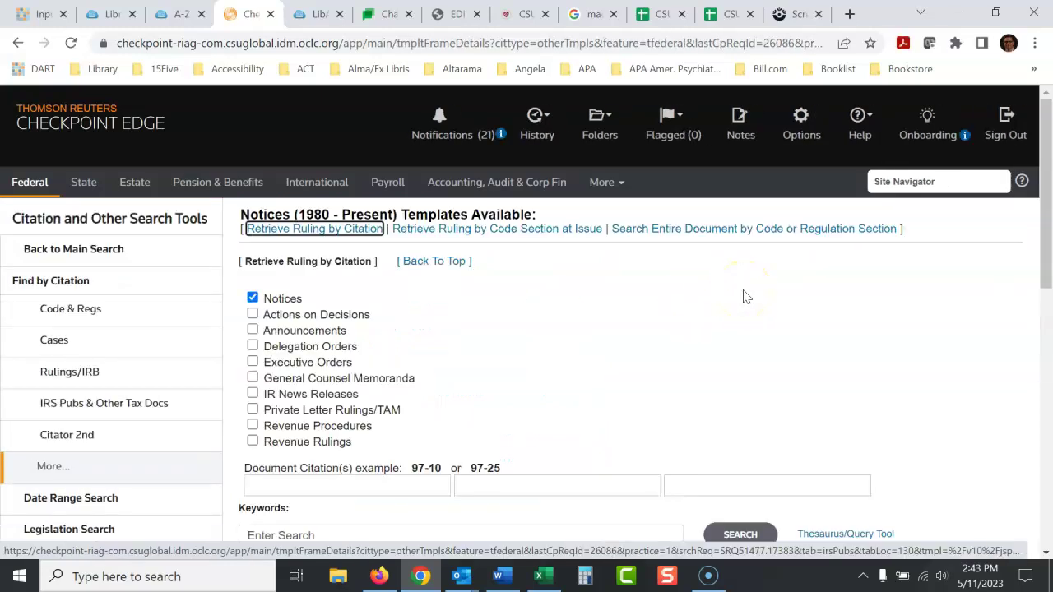
click(375, 486)
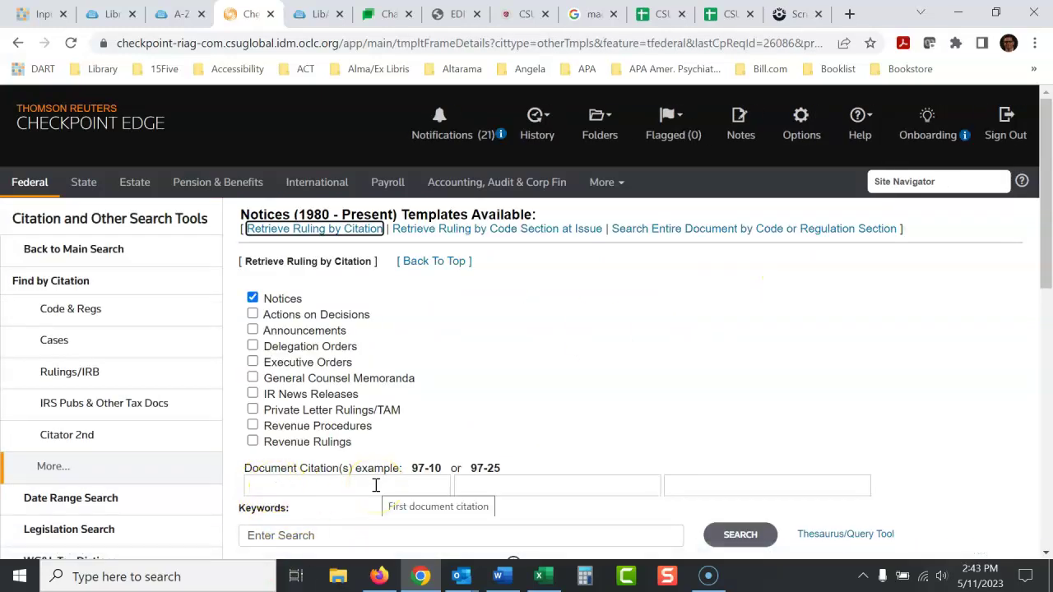